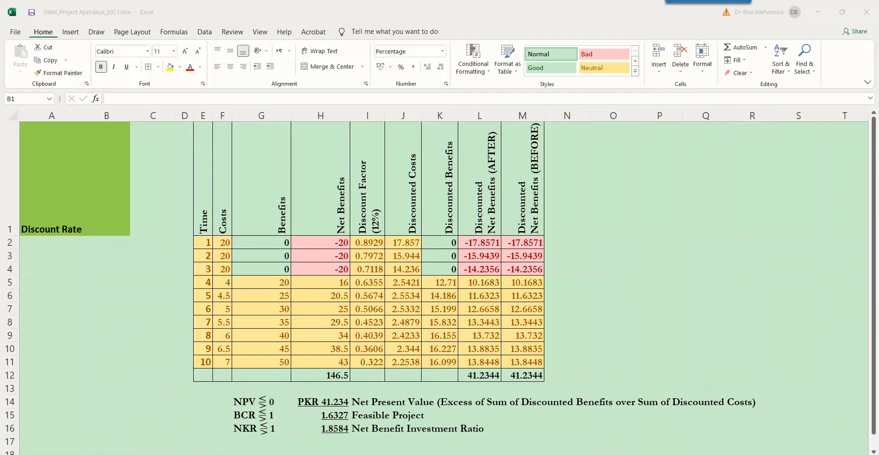
# Examine the totals of both discounted net benefit columns in row 12 and the NPV formula in H14.
pyautogui.click(106, 178)
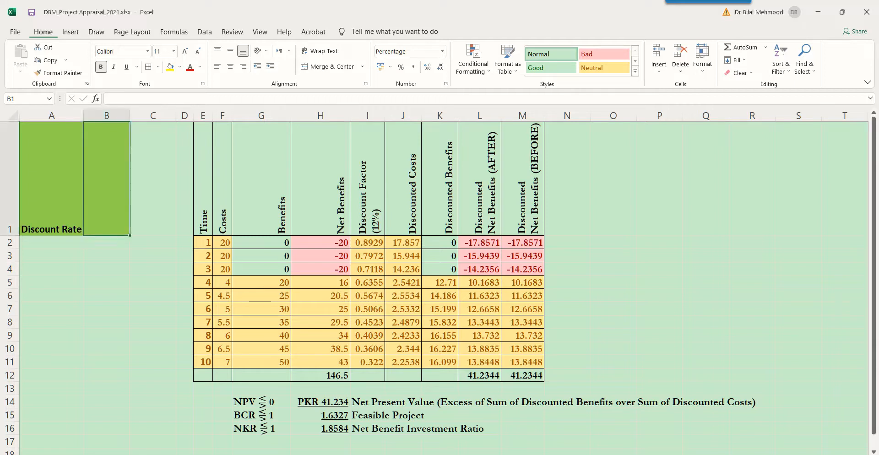
pyautogui.click(480, 376)
pyautogui.click(523, 375)
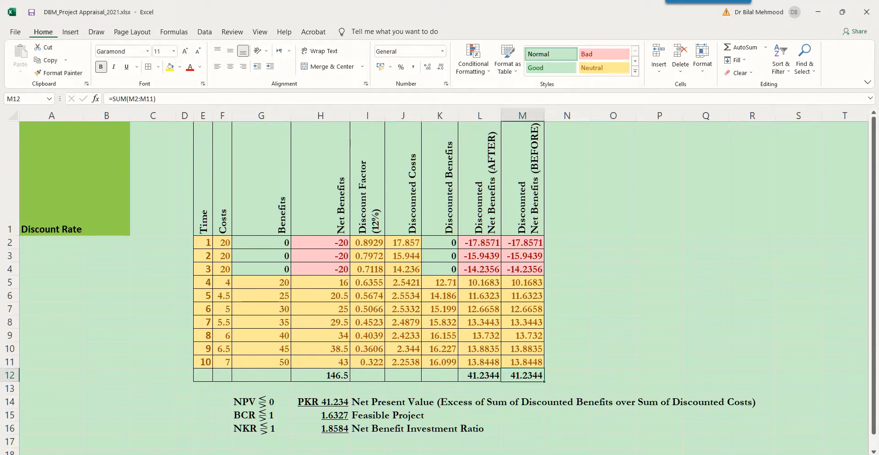
pyautogui.click(321, 402)
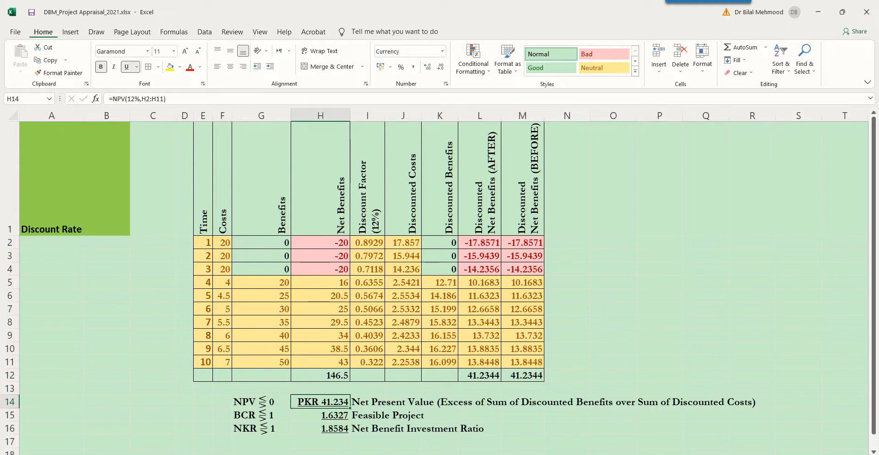
pyautogui.press('F2')
pyautogui.moveTo(127, 99); pyautogui.dragTo(109, 99)
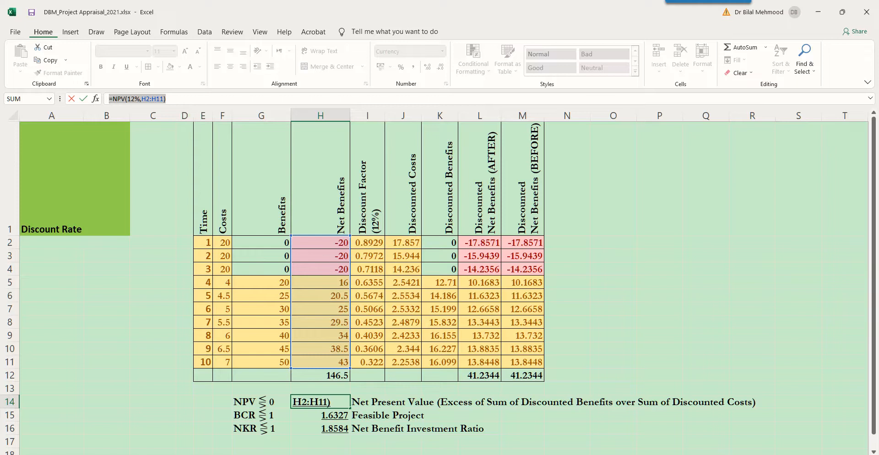
pyautogui.press('Escape')
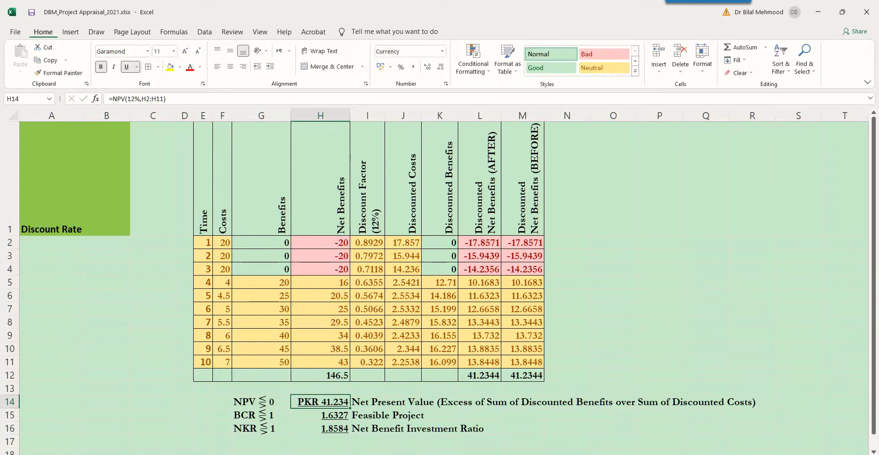
# Review the BCR criterion in G15 and the Discounted Costs and Discounted Benefits columns it relies on.
pyautogui.click(261, 416)
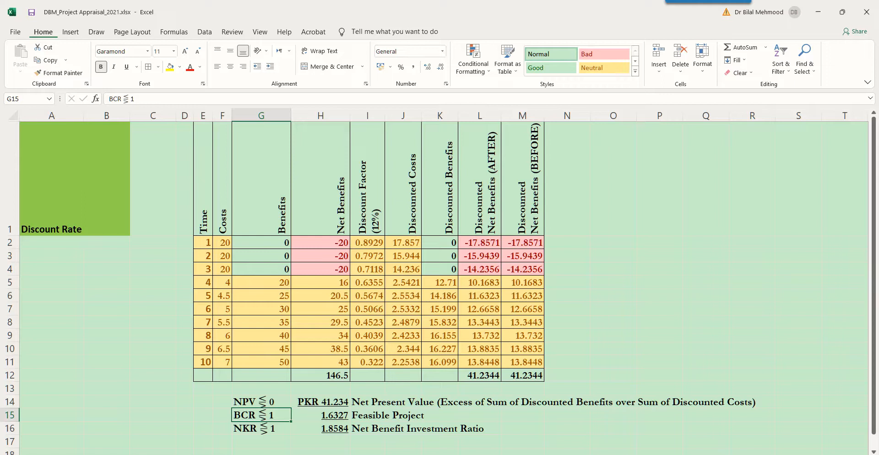
pyautogui.click(440, 183)
pyautogui.moveTo(439, 183); pyautogui.dragTo(439, 207)
pyautogui.moveTo(403, 183); pyautogui.dragTo(403, 361)
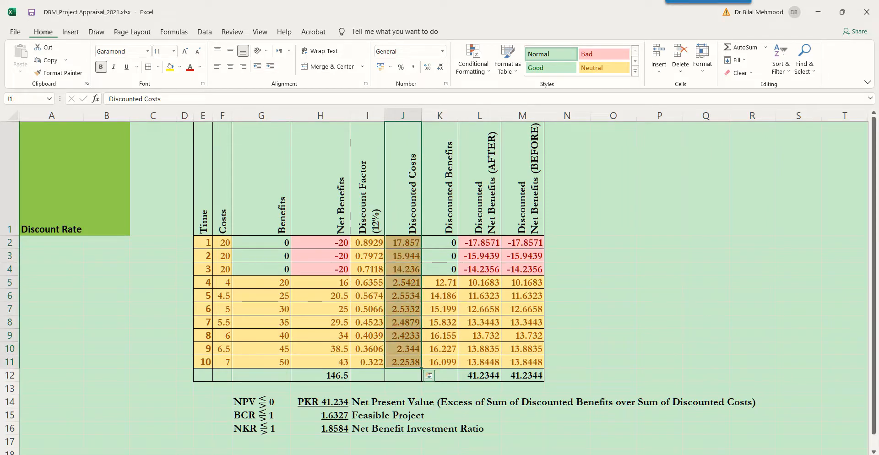
pyautogui.click(523, 183)
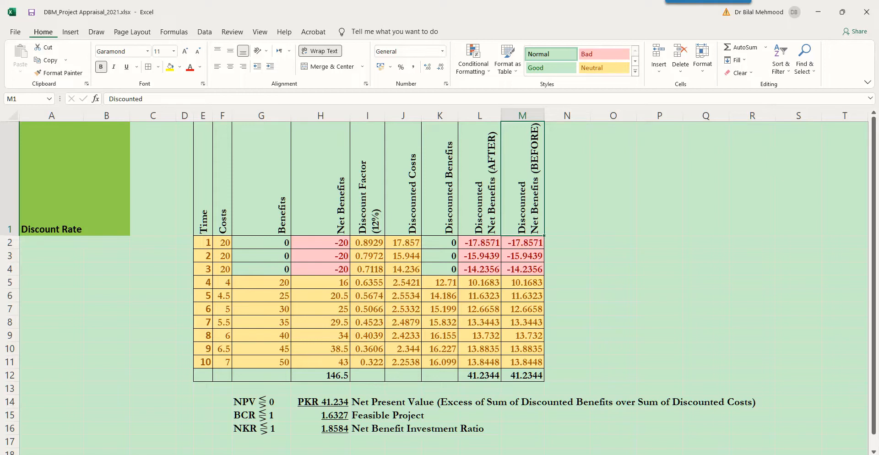
pyautogui.click(403, 183)
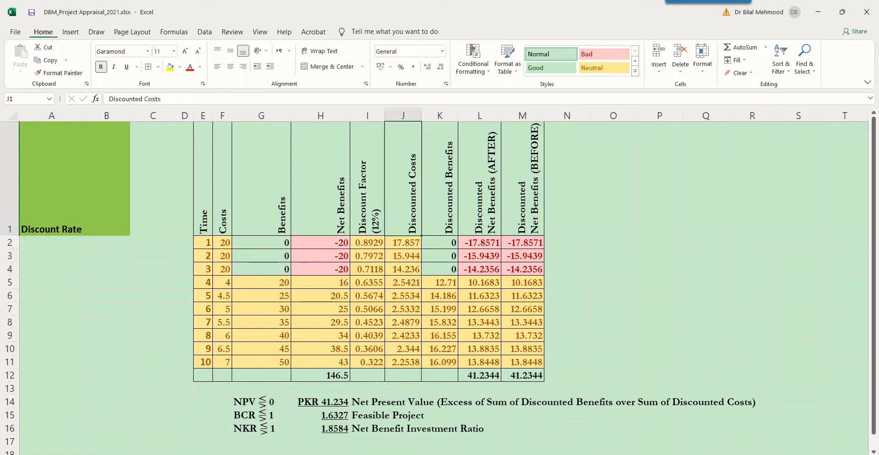
pyautogui.click(440, 183)
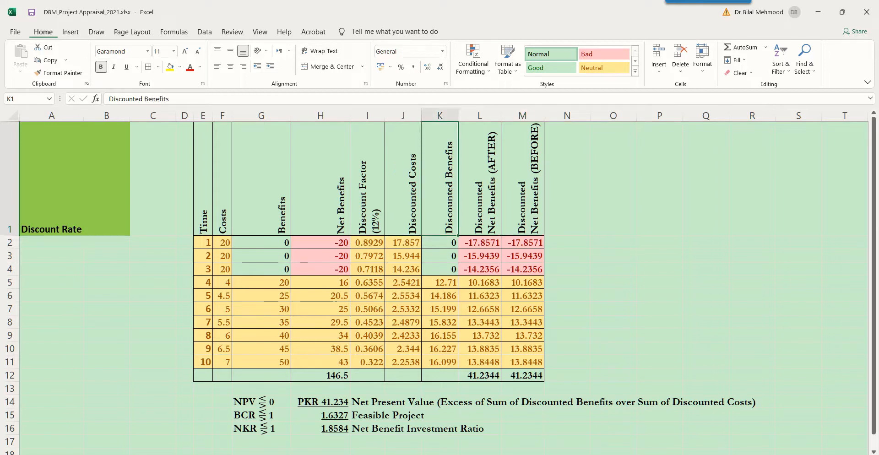
pyautogui.click(403, 183)
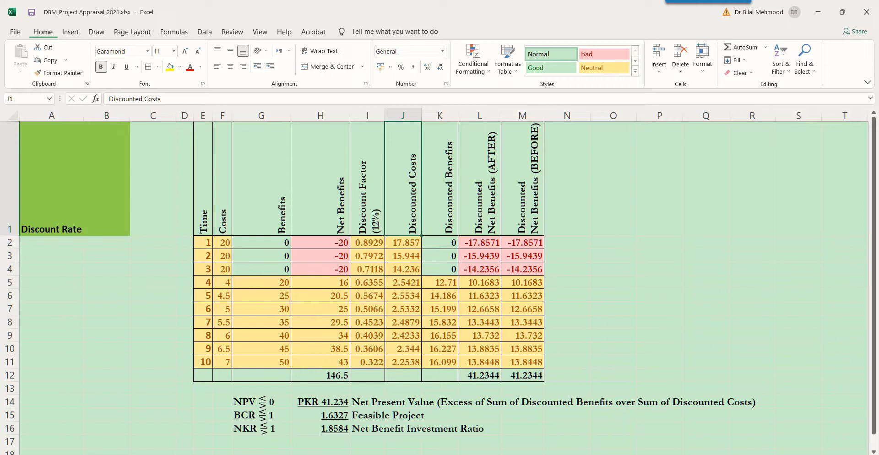
# Inspect the discounted cost formulas in J2, J11 and J9 and the discounted benefit formulas in K2 and K11.
pyautogui.click(403, 243)
pyautogui.press('F2')
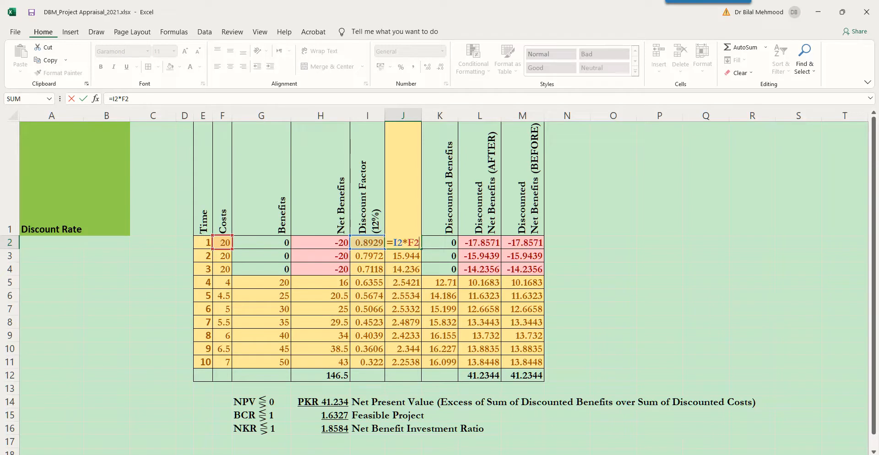
pyautogui.press('Tab')
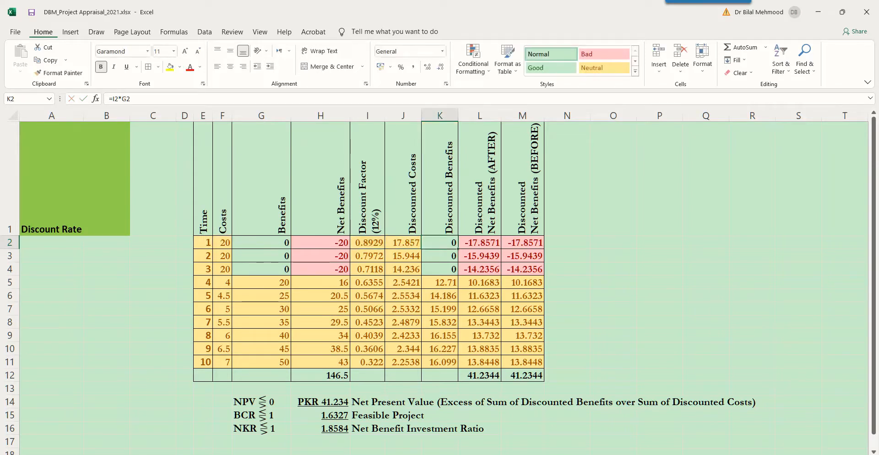
pyautogui.press('F2')
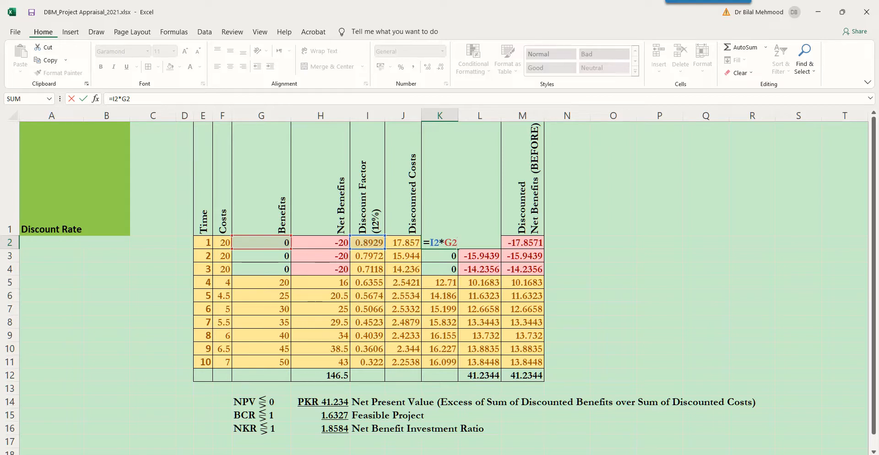
pyautogui.press('Escape')
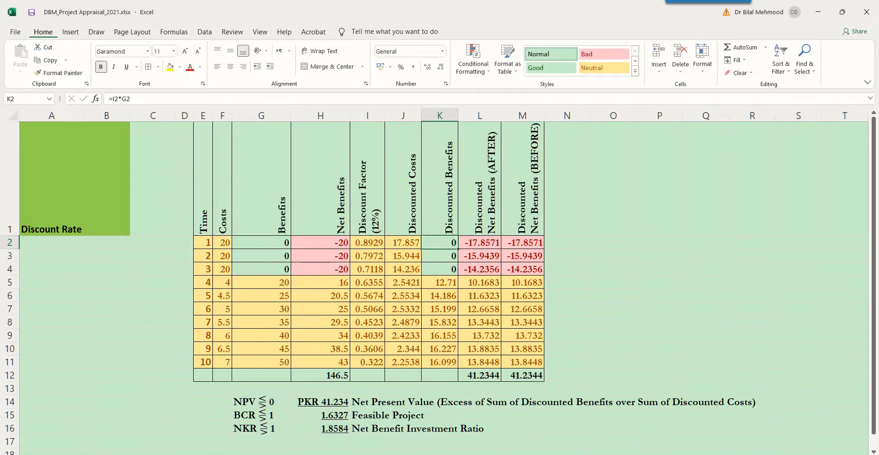
pyautogui.doubleClick(403, 362)
pyautogui.press('Escape')
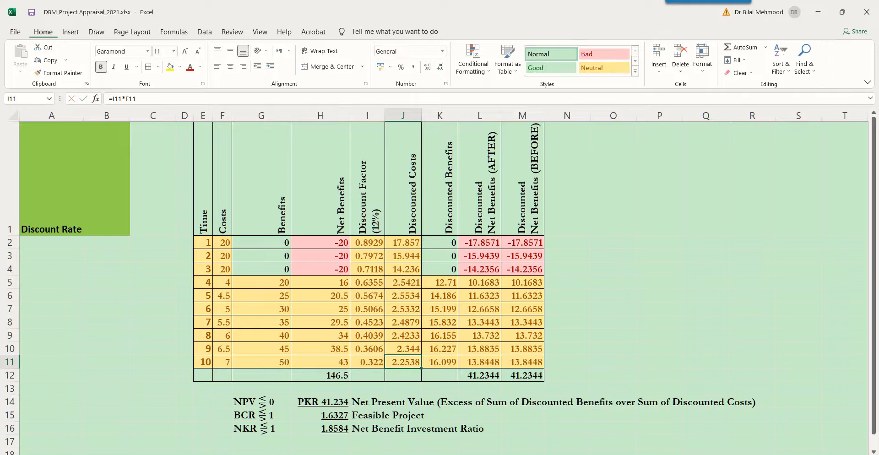
pyautogui.press('Right')
pyautogui.press('F2')
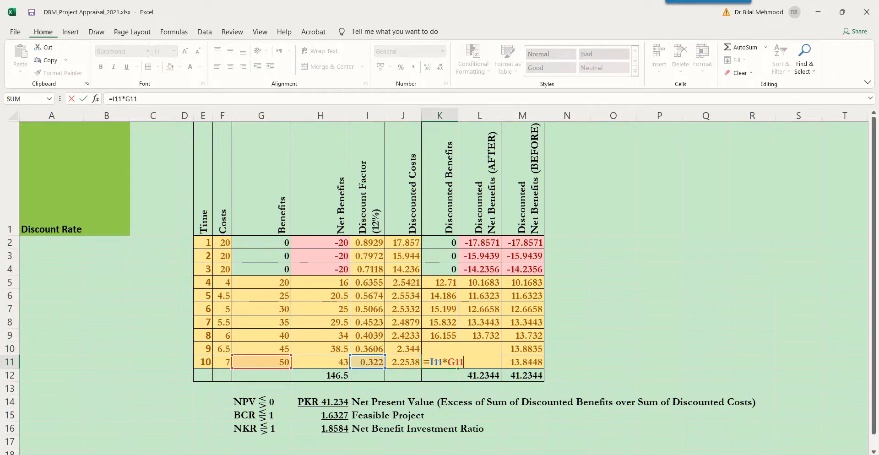
pyautogui.press('Escape')
pyautogui.press('Left')
pyautogui.press('Up')
pyautogui.press('Up')
pyautogui.press('F2')
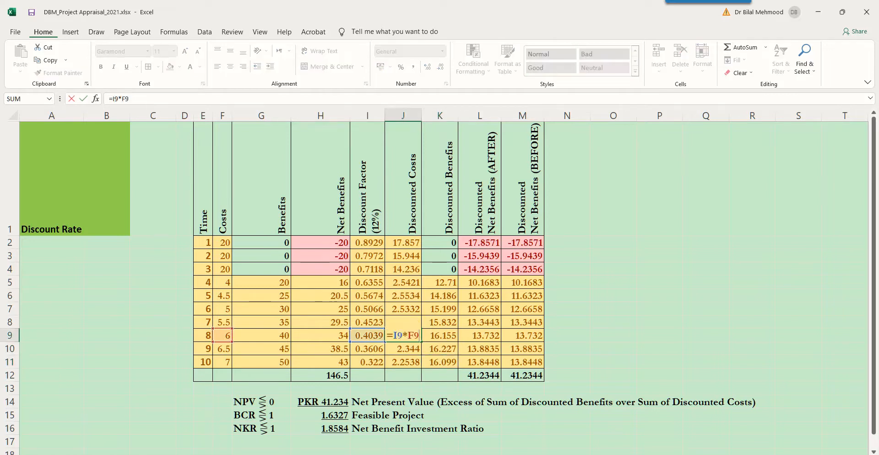
pyautogui.press('Escape')
# Check which cells the Discounted Benefits formulas reference in K2, K11, K9 and K7.
pyautogui.press('Right')
pyautogui.press('Up')
pyautogui.press('Up')
pyautogui.press('Up')
pyautogui.press('Up')
pyautogui.press('Up')
pyautogui.press('Up')
pyautogui.press('Up')
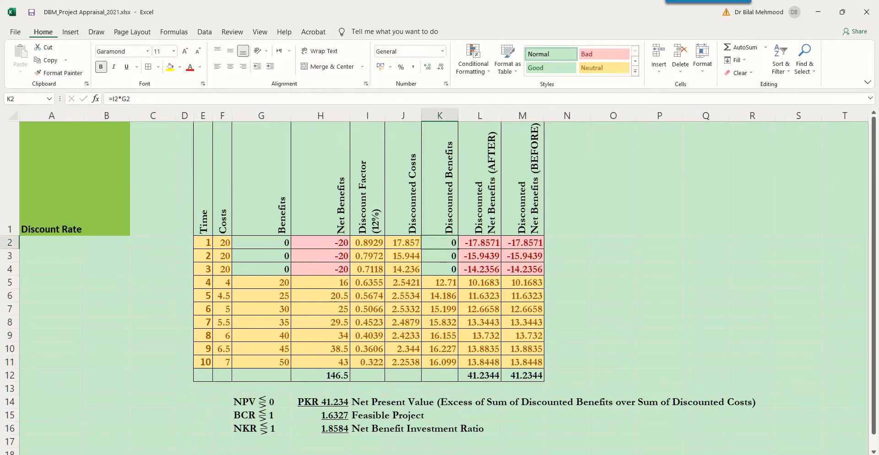
pyautogui.press('F2')
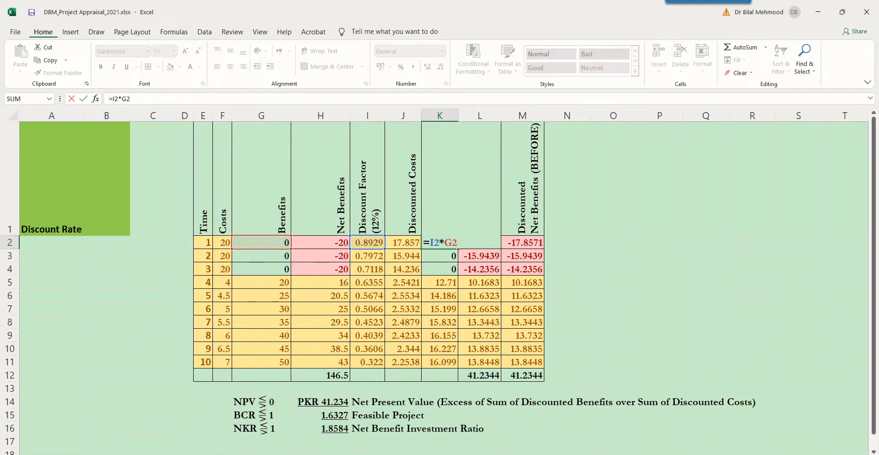
pyautogui.press('Escape')
pyautogui.press('Down')
pyautogui.press('Down')
pyautogui.press('Down')
pyautogui.press('Down')
pyautogui.press('Down')
pyautogui.press('Down')
pyautogui.press('Down')
pyautogui.press('Down')
pyautogui.press('Down')
pyautogui.press('F2')
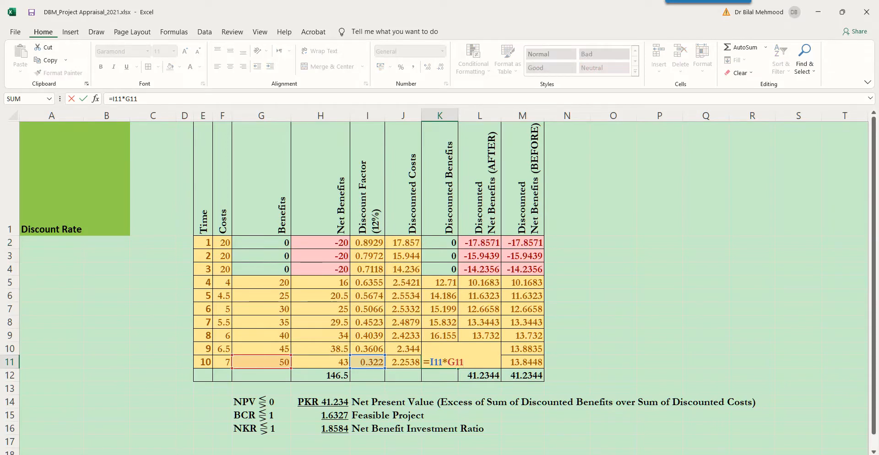
pyautogui.press('Escape')
pyautogui.press('Up')
pyautogui.press('Up')
pyautogui.press('F2')
pyautogui.press('Escape')
pyautogui.press('Up')
pyautogui.press('Up')
pyautogui.press('F2')
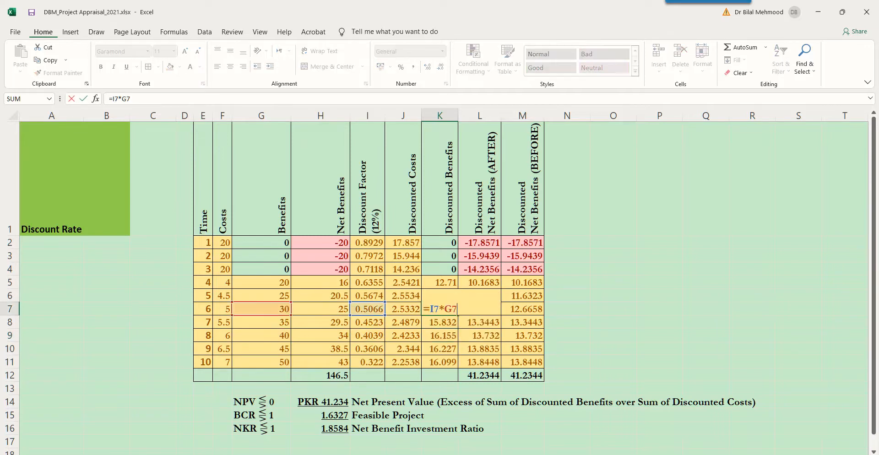
pyautogui.press('Escape')
pyautogui.press('Up')
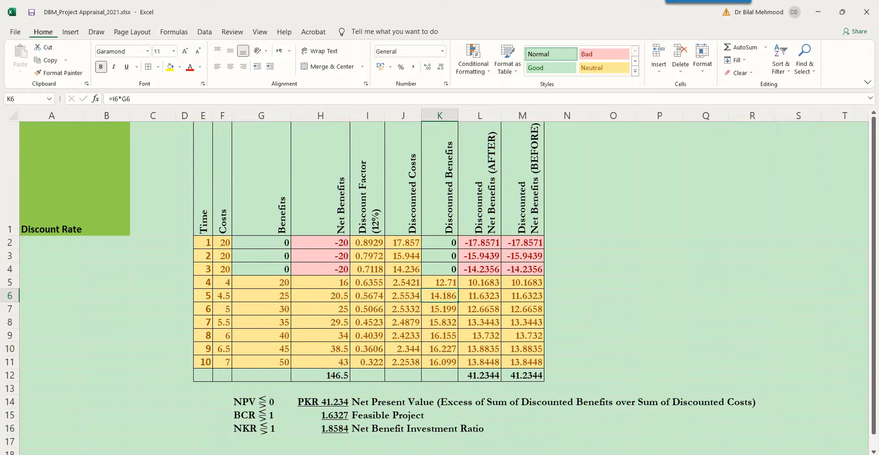
# Copy the discounted benefit formula from K2 into K3:K11.
pyautogui.press('Up')
pyautogui.press('Up')
pyautogui.press('Up')
pyautogui.press('Up')
pyautogui.hotkey('ctrl', 'c')
pyautogui.press('Down')
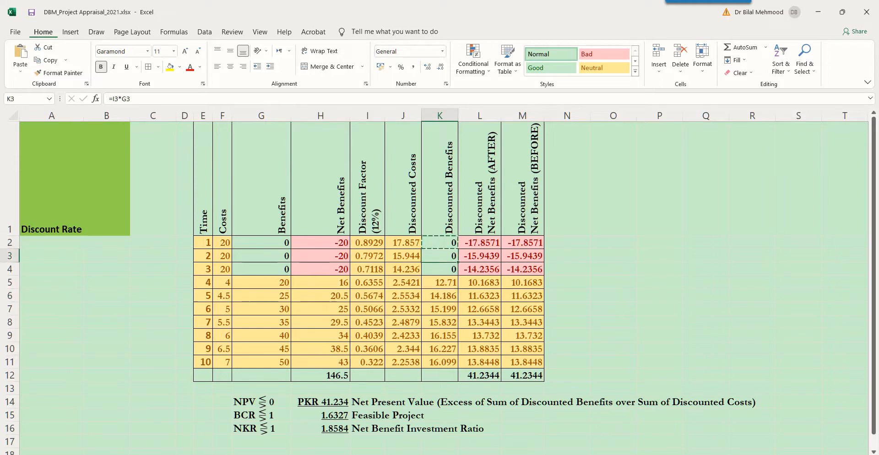
pyautogui.hotkey('shift', 'Down')
pyautogui.hotkey('shift', 'Down')
pyautogui.hotkey('shift', 'Down')
pyautogui.hotkey('shift', 'Down')
pyautogui.hotkey('shift', 'Down')
pyautogui.hotkey('shift', 'Down')
pyautogui.hotkey('shift', 'Down')
pyautogui.hotkey('shift', 'Down')
pyautogui.hotkey('ctrl', 'v')
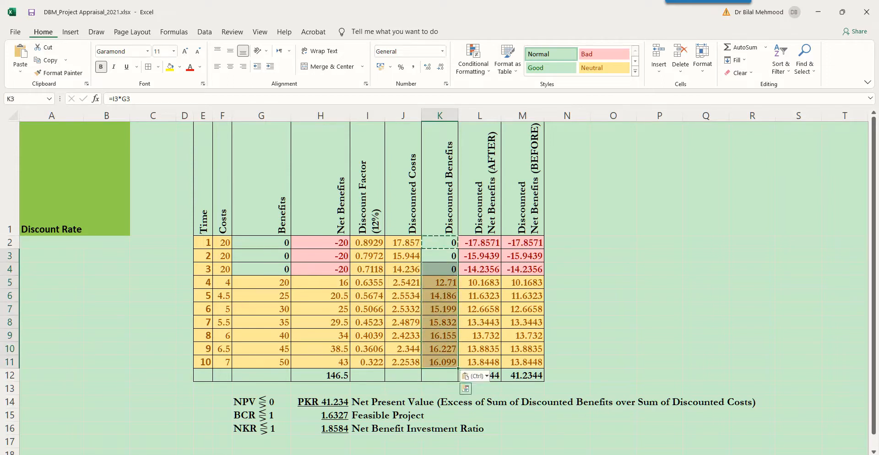
# Verify the cell references of the copied Discounted Benefits formulas in K11 and K8.
pyautogui.press('Down')
pyautogui.press('Down')
pyautogui.press('Down')
pyautogui.press('Down')
pyautogui.press('Down')
pyautogui.press('Down')
pyautogui.press('Down')
pyautogui.press('Down')
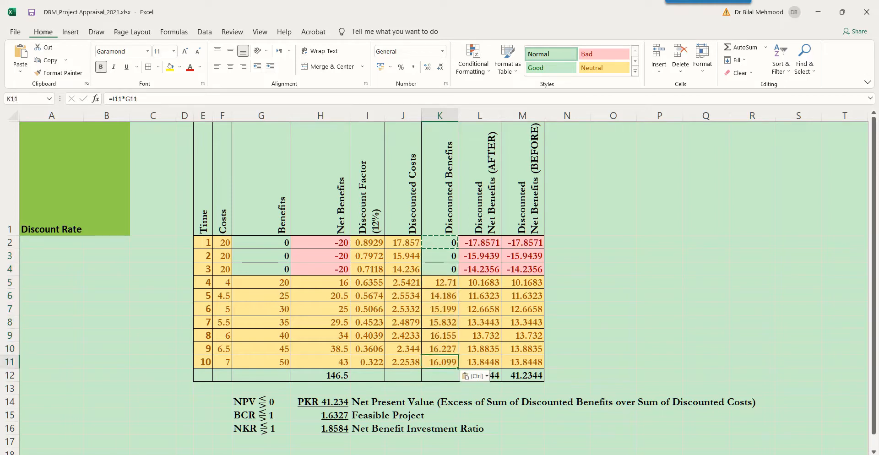
pyautogui.press('F2')
pyautogui.press('Escape')
pyautogui.press('Up')
pyautogui.press('Up')
pyautogui.press('Up')
pyautogui.press('F2')
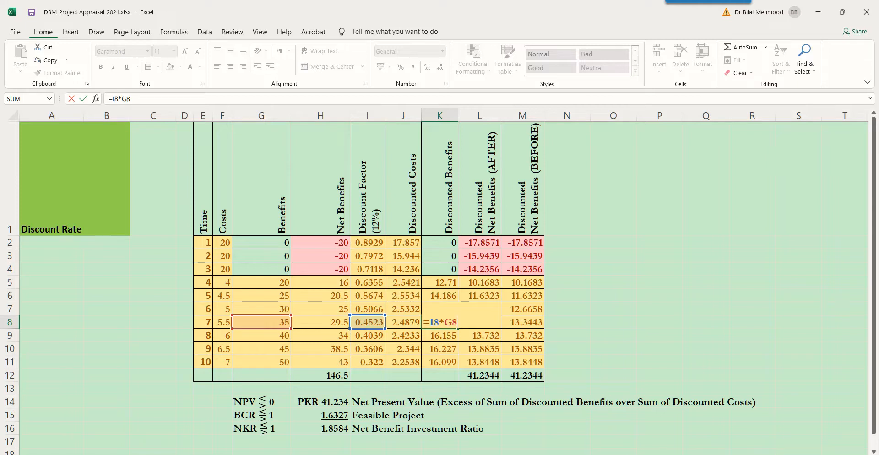
pyautogui.hotkey('ctrl', 'Return')
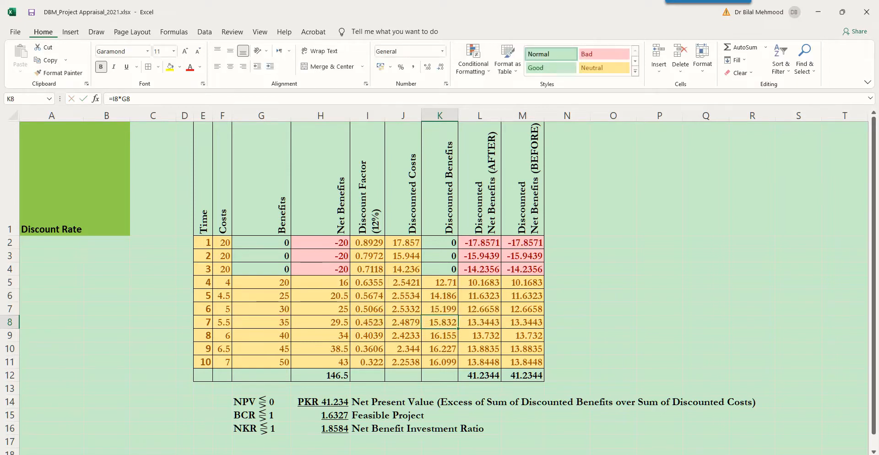
# Total the Discounted Costs column in J12 with =sum(J2:J11).
pyautogui.click(403, 375)
pyautogui.write('=')
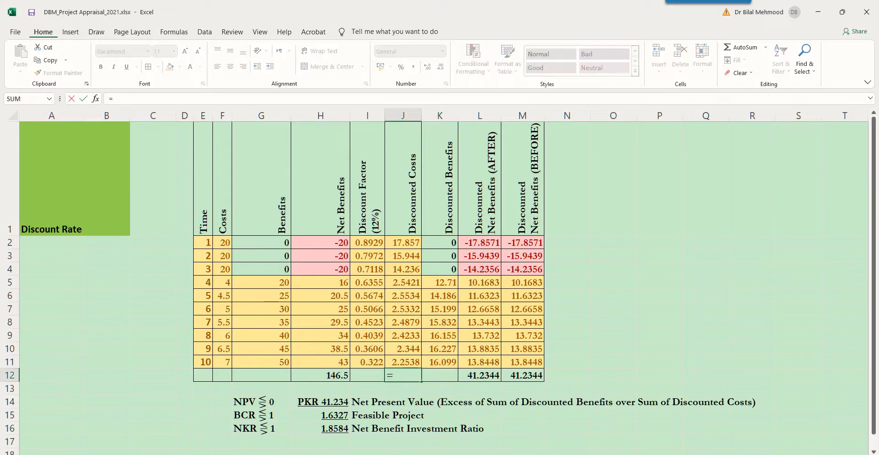
pyautogui.write('su')
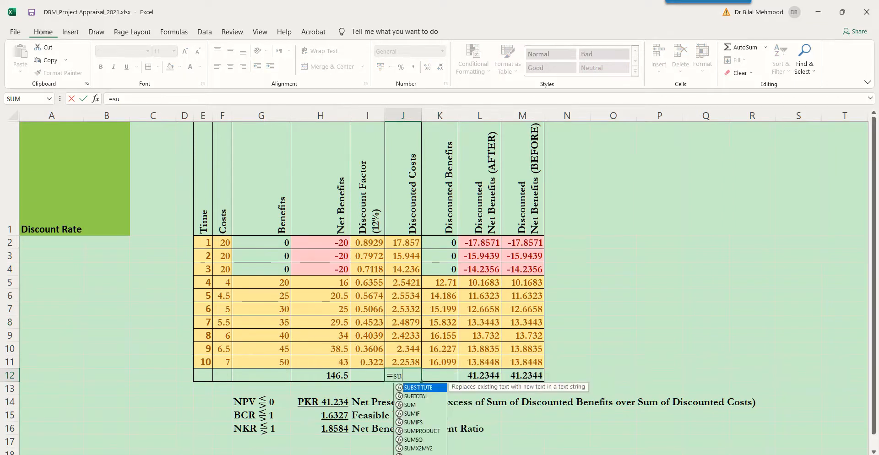
pyautogui.write('m(')
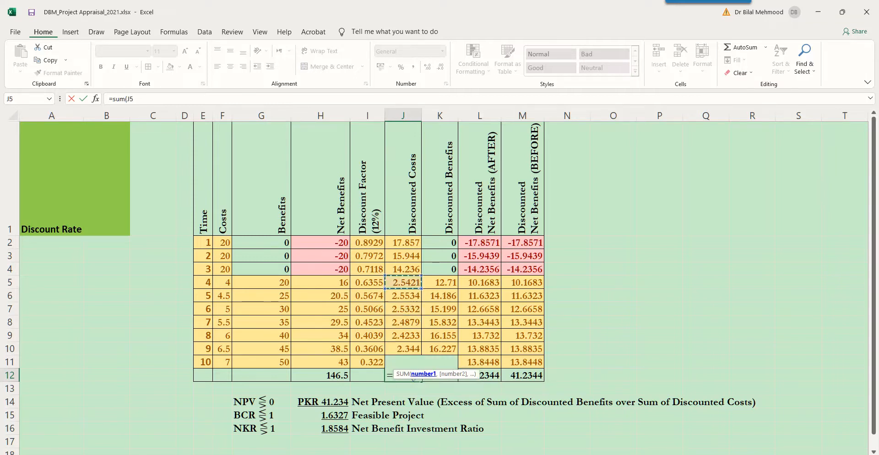
pyautogui.moveTo(403, 243); pyautogui.dragTo(415, 359)
pyautogui.write(')')
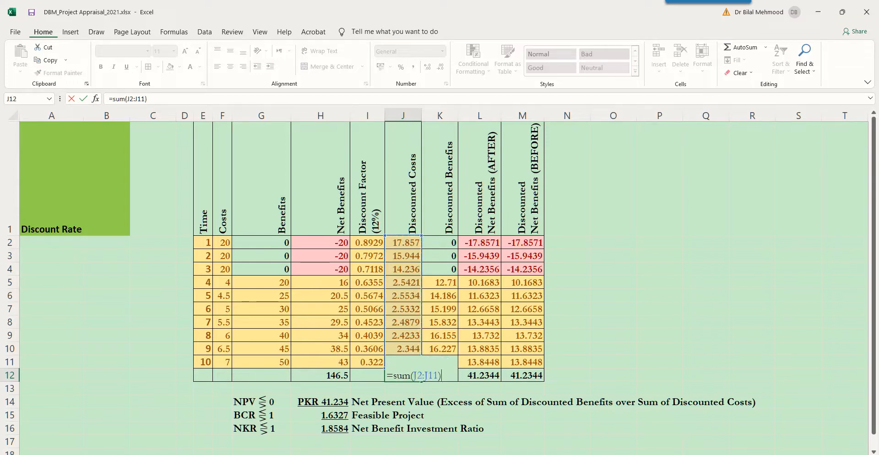
pyautogui.press('Return')
# Copy the total formula from J12 to K12 to sum Discounted Benefits, and check its range K2:K11.
pyautogui.press('Up')
pyautogui.press('Right')
pyautogui.press('Left')
pyautogui.hotkey('ctrl', 'c')
pyautogui.press('Right')
pyautogui.hotkey('ctrl', 'v')
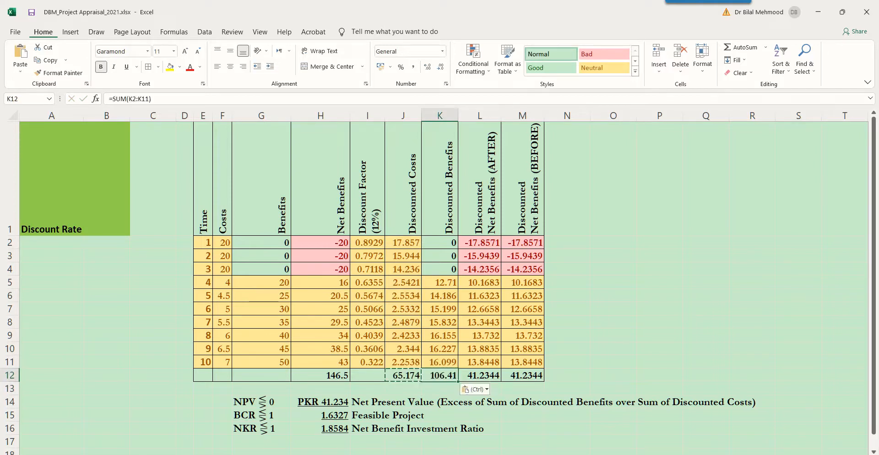
pyautogui.press('F2')
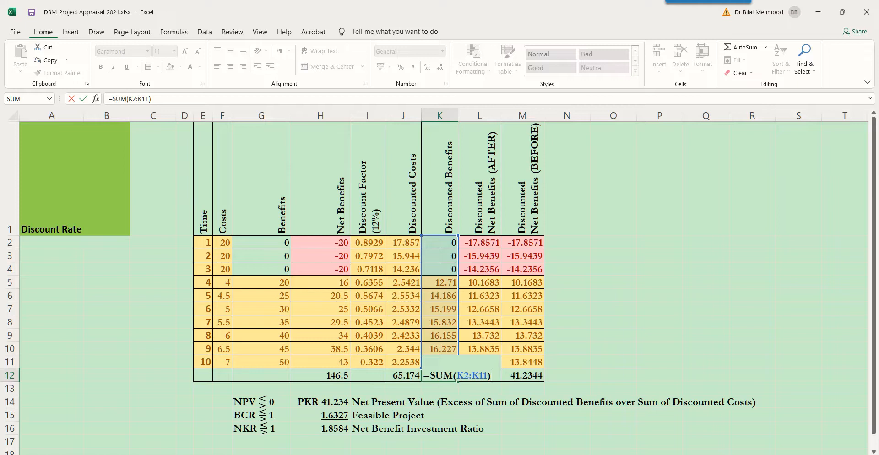
pyautogui.press('Escape')
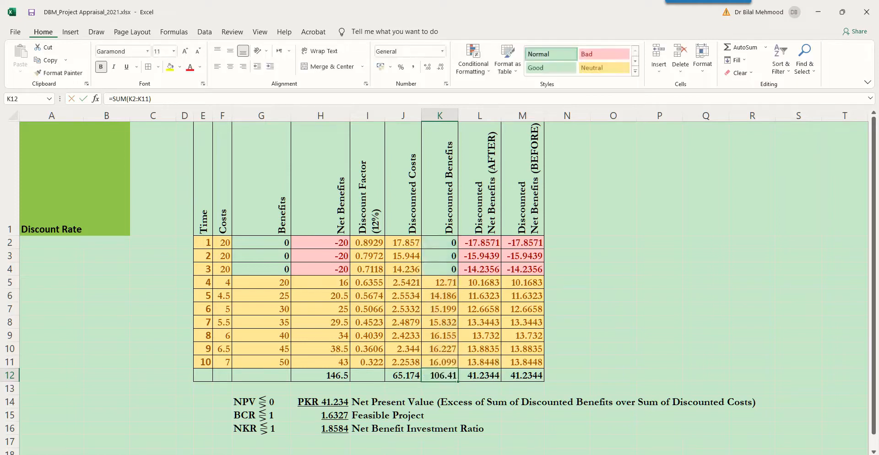
# Review the Discounted Costs and Discounted Benefits totals in J12 and K12.
pyautogui.press('Left')
pyautogui.press('Right')
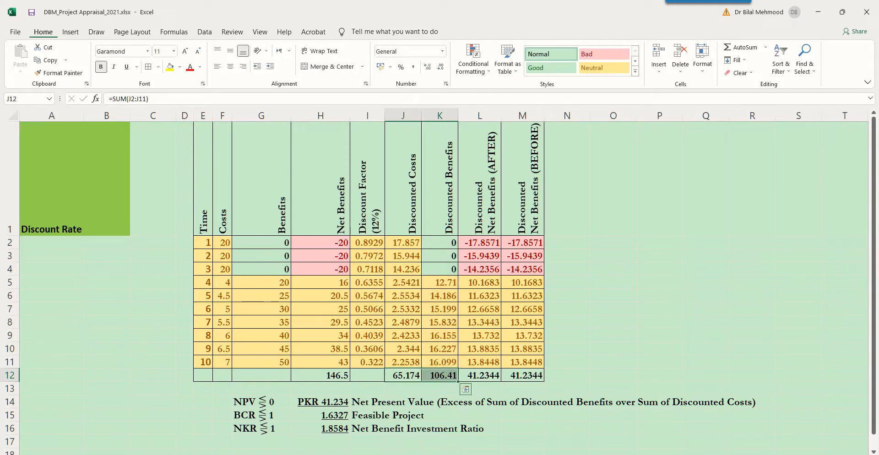
pyautogui.press('Left')
pyautogui.press('Up')
pyautogui.hotkey('shift', 'Right')
# Examine the BCR formula in H15 and compare it with the discounted totals in J12:K12.
pyautogui.click(261, 415)
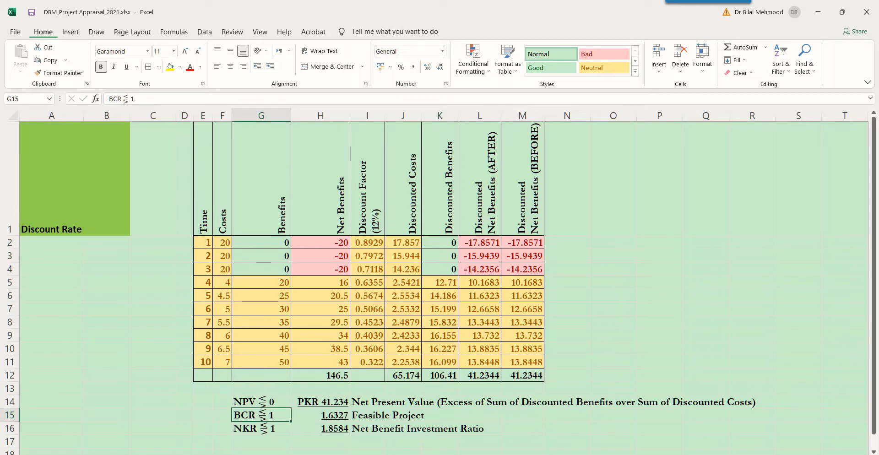
pyautogui.click(320, 416)
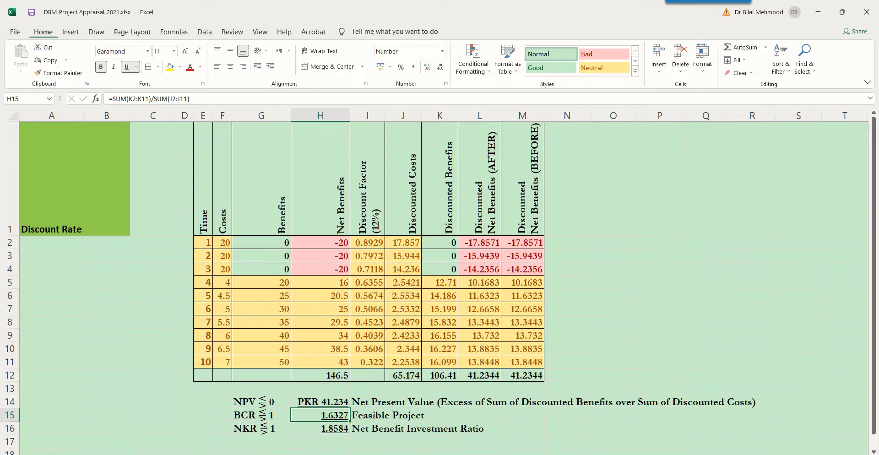
pyautogui.moveTo(193, 99); pyautogui.dragTo(109, 99)
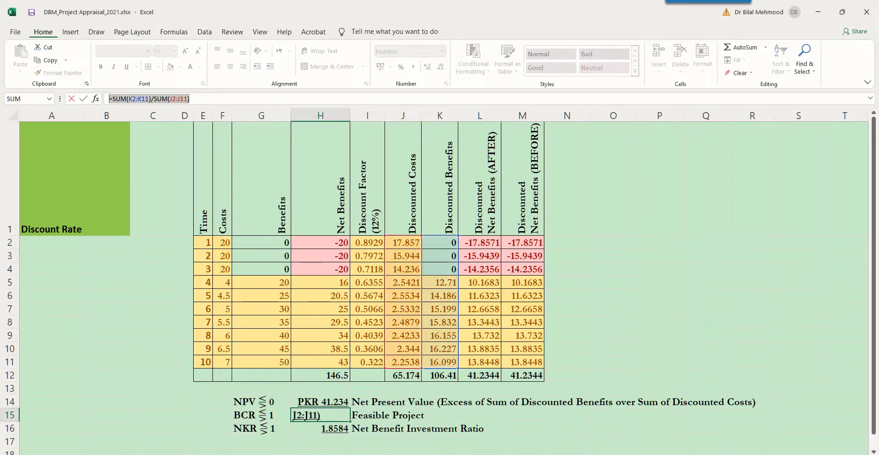
pyautogui.press('Escape')
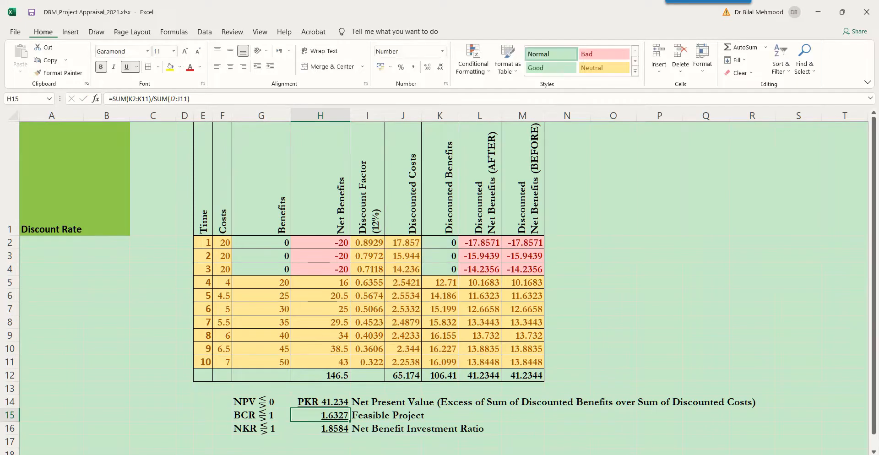
pyautogui.moveTo(403, 375); pyautogui.dragTo(439, 375)
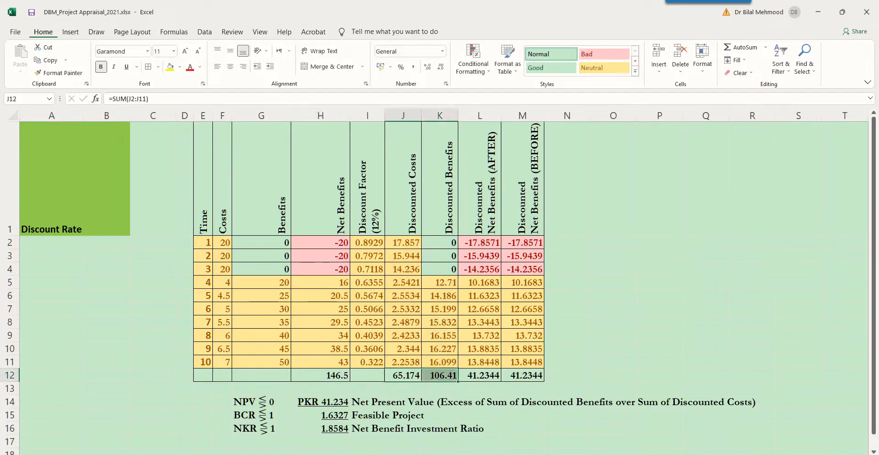
# Try =K12/J12 as the BCR formula in H15 and undo the replacement.
pyautogui.doubleClick(327, 415)
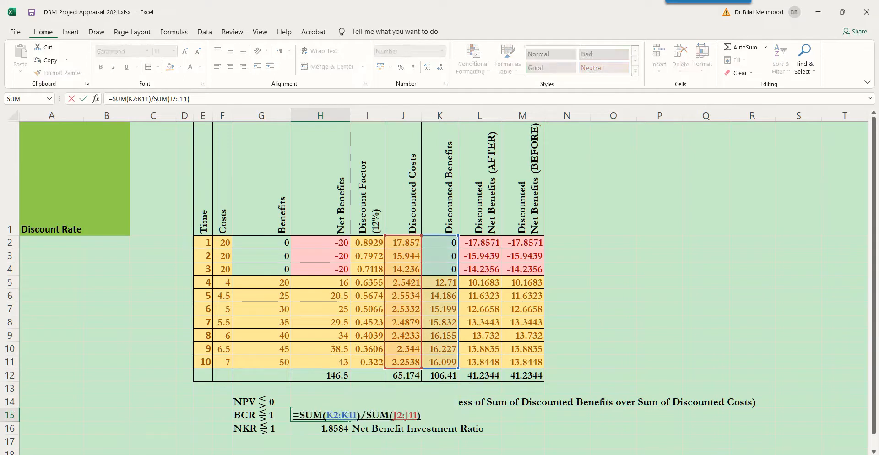
pyautogui.hotkey('shift', 'Home')
pyautogui.write('=')
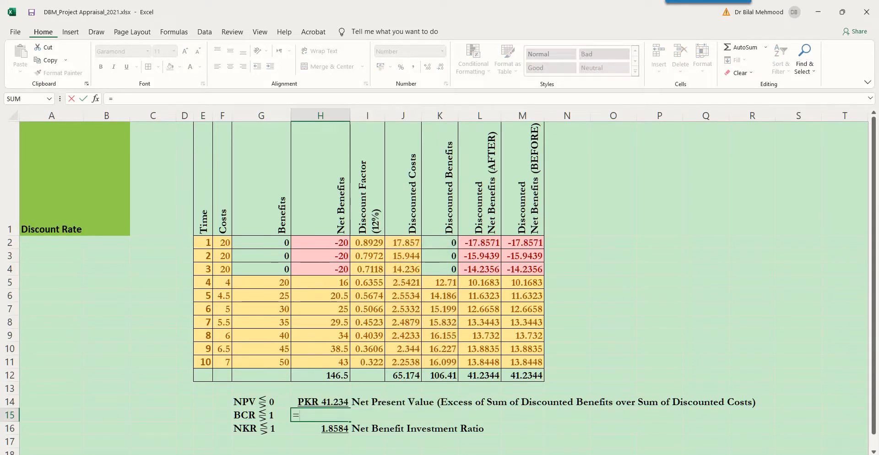
pyautogui.click(440, 376)
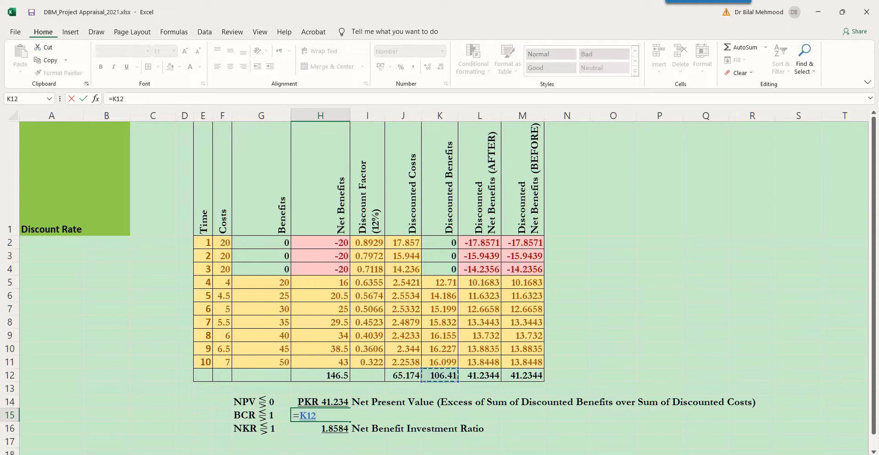
pyautogui.write('/')
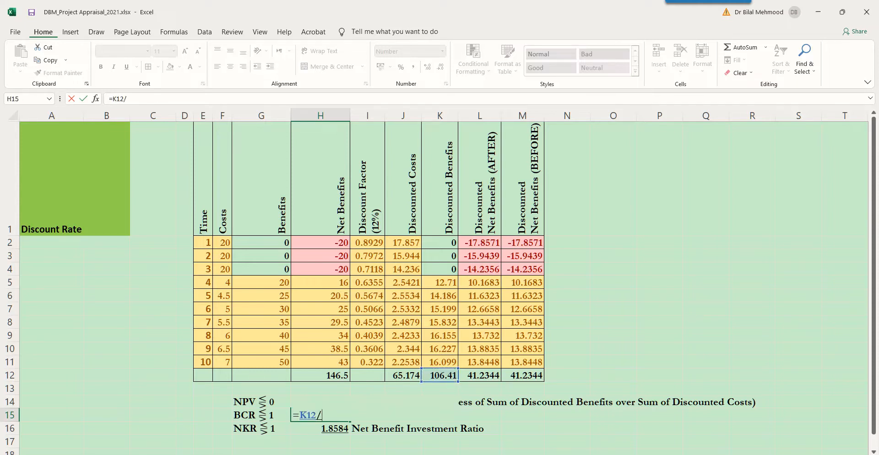
pyautogui.click(403, 375)
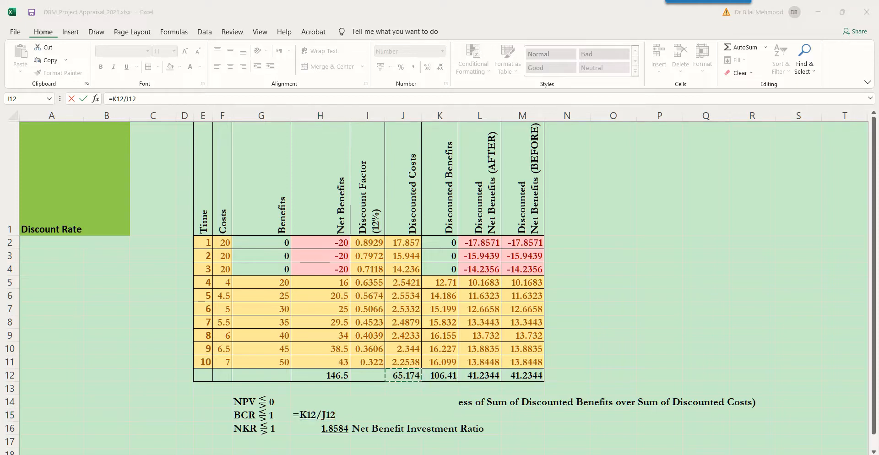
pyautogui.press('Return')
pyautogui.click(320, 416)
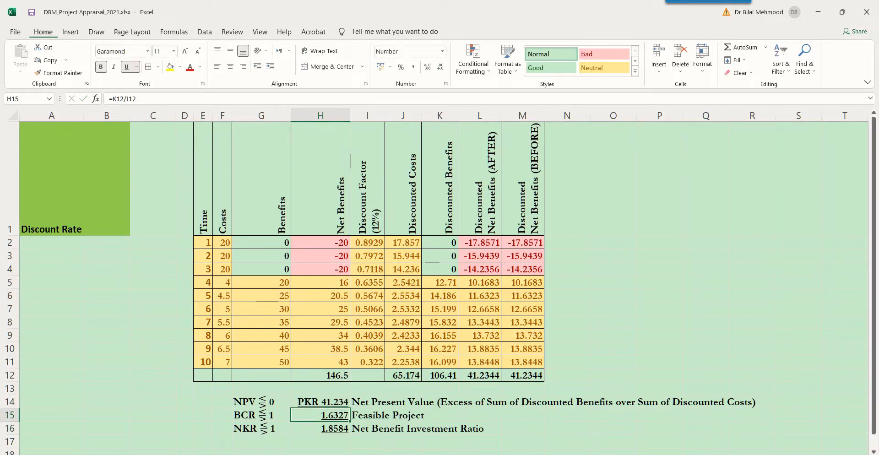
pyautogui.hotkey('ctrl', 'z')
# Examine the K2:K11 numerator and J2:J11 denominator ranges inside the BCR formula in H15, leaving the formula as it is.
pyautogui.doubleClick(305, 416)
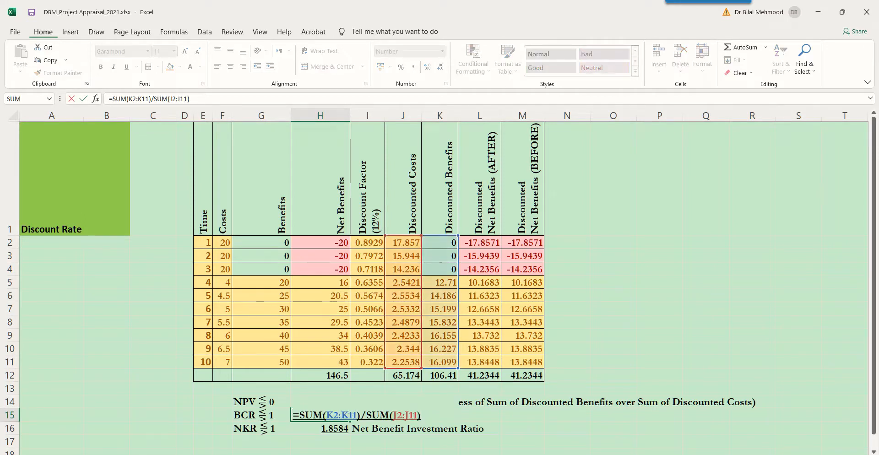
pyautogui.hotkey('shift', 'Right')
pyautogui.hotkey('shift', 'Right')
pyautogui.press('Right')
pyautogui.press('Right')
pyautogui.hotkey('shift', 'Right')
pyautogui.hotkey('shift', 'Right')
pyautogui.hotkey('shift', 'Right')
pyautogui.hotkey('shift', 'Right')
pyautogui.hotkey('shift', 'Right')
pyautogui.hotkey('shift', 'Right')
pyautogui.hotkey('shift', 'Right')
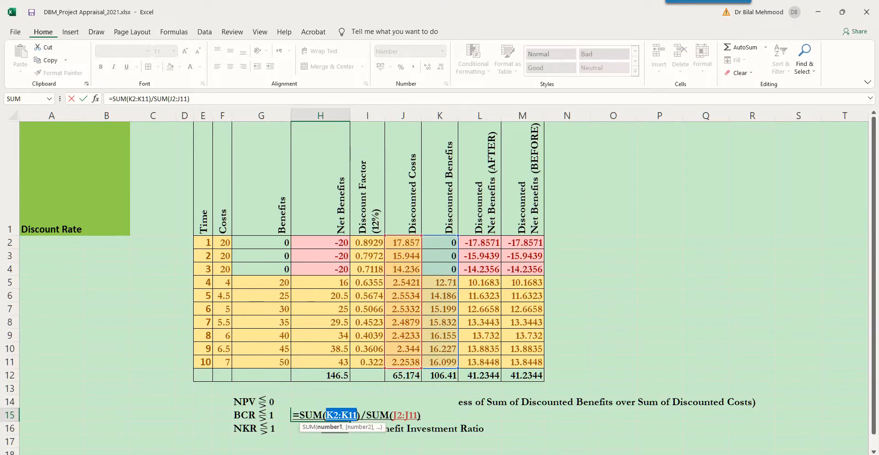
pyautogui.press('Right')
pyautogui.press('Right')
pyautogui.moveTo(397, 415); pyautogui.dragTo(417, 416)
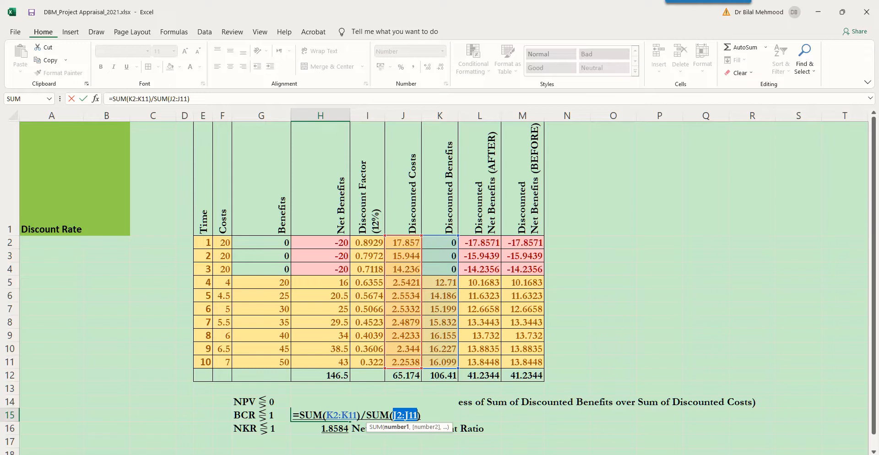
pyautogui.hotkey('ctrl', 'Return')
# Check the Discounted Costs total in J12 and return to the BCR result in H15.
pyautogui.press('Up')
pyautogui.press('Up')
pyautogui.press('Up')
pyautogui.press('Right')
pyautogui.press('Right')
pyautogui.press('Right')
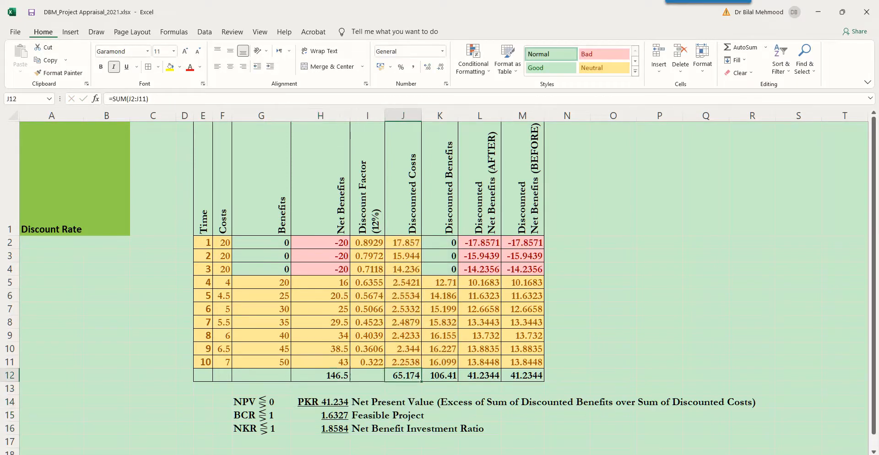
pyautogui.press('Left')
pyautogui.press('Left')
pyautogui.press('Left')
pyautogui.press('Down')
pyautogui.press('Down')
pyautogui.press('Down')
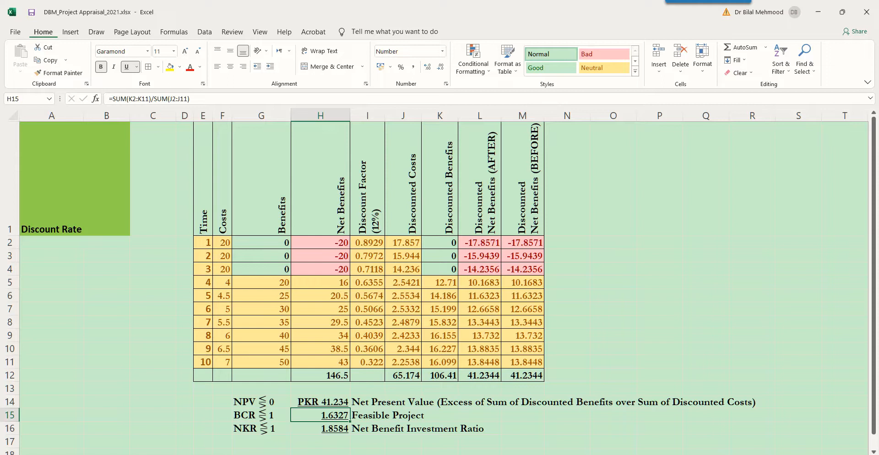
# Inspect the IF formula in I15 that judges project feasibility from the BCR in H15.
pyautogui.press('Right')
pyautogui.press('Left')
pyautogui.press('Right')
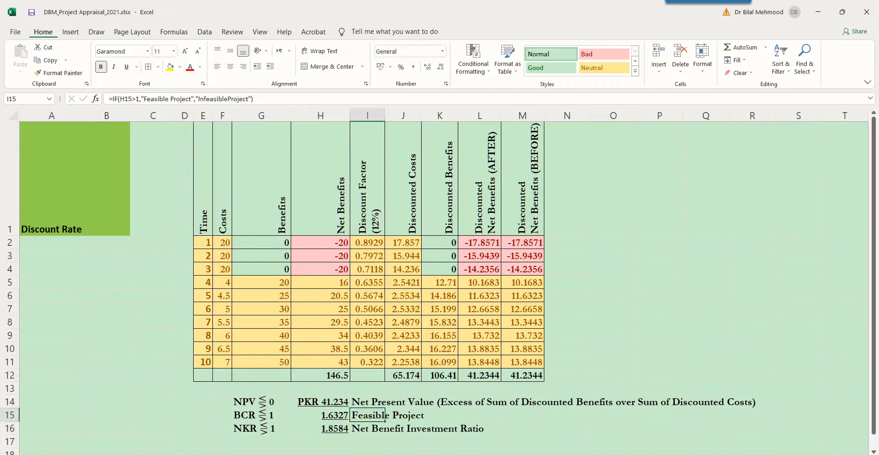
pyautogui.press('Left')
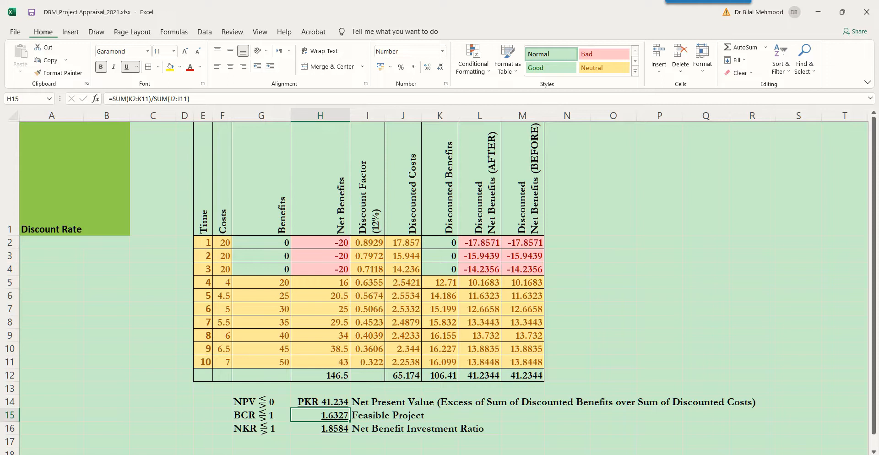
# Inspect the positive and negative Discounted Net Benefits (AFTER) ranges, L5:L11 and L2:L4.
pyautogui.moveTo(479, 282); pyautogui.dragTo(480, 362)
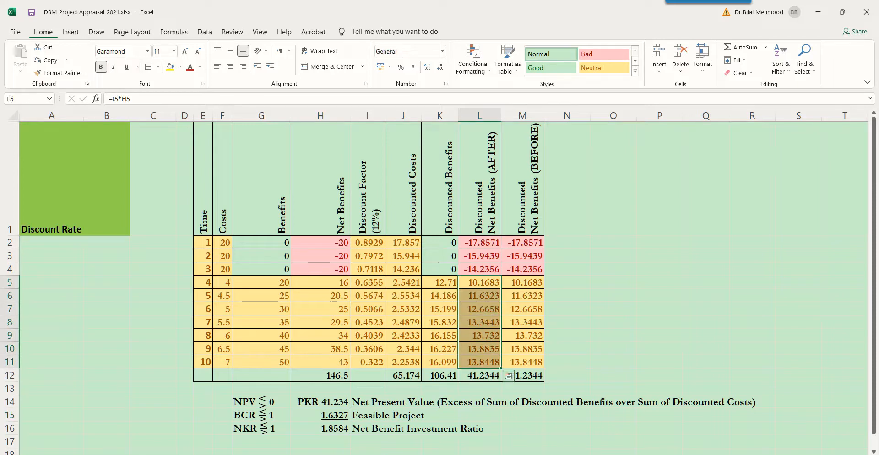
pyautogui.moveTo(480, 242); pyautogui.dragTo(480, 270)
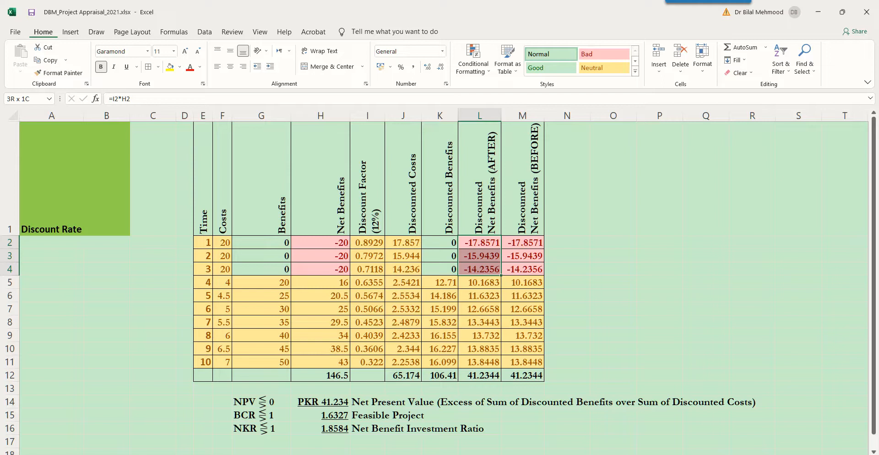
pyautogui.moveTo(480, 270); pyautogui.dragTo(480, 269)
pyautogui.click(480, 283)
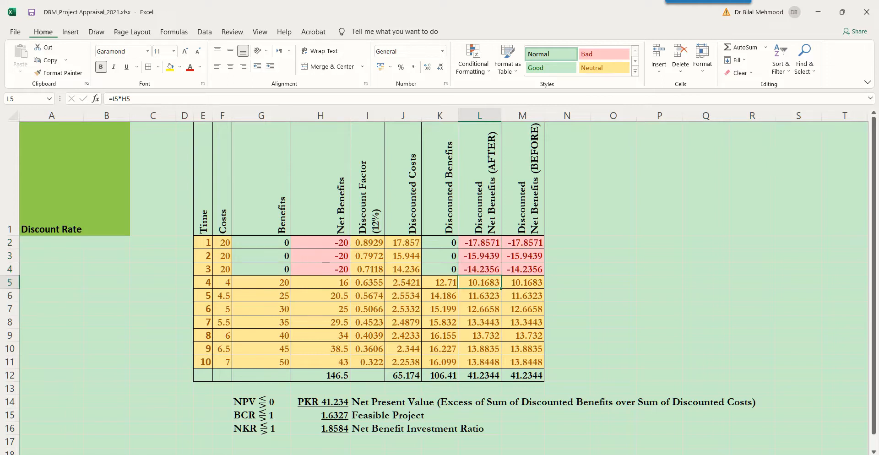
# Calculate the net benefit investment ratio in N2 with =sum(L5:L11)/sum(L2:L4).
pyautogui.click(567, 243)
pyautogui.write('=sum(')
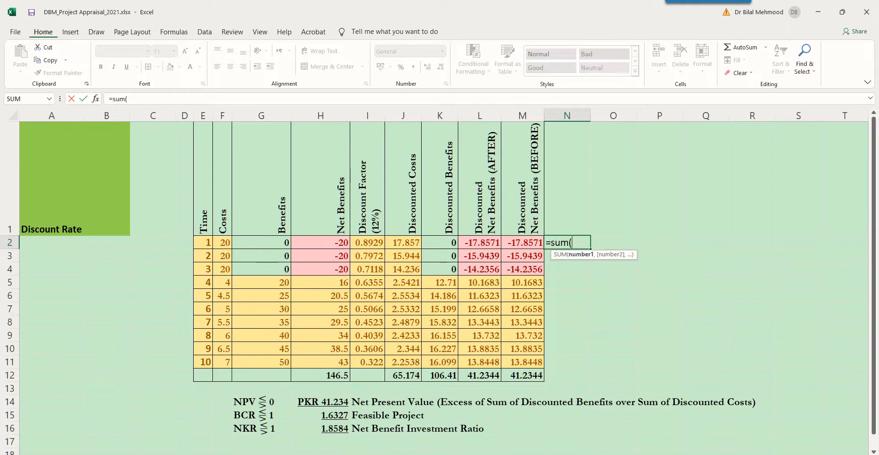
pyautogui.moveTo(480, 282); pyautogui.dragTo(479, 362)
pyautogui.write(')')
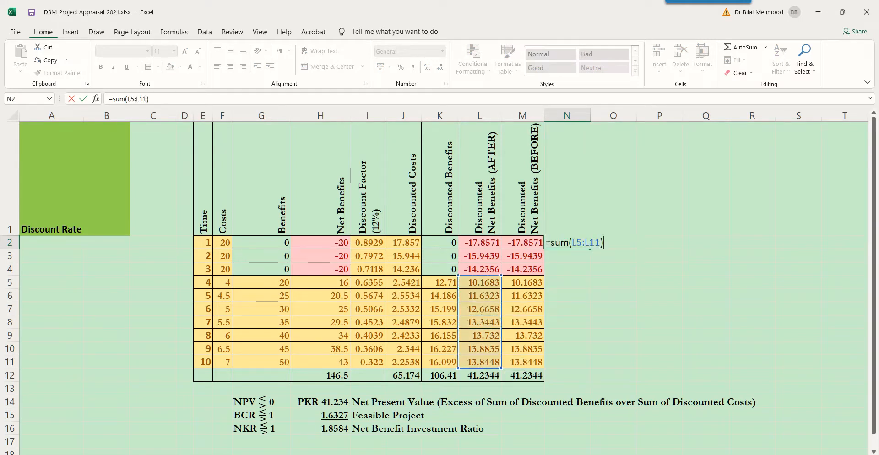
pyautogui.write('/sum(')
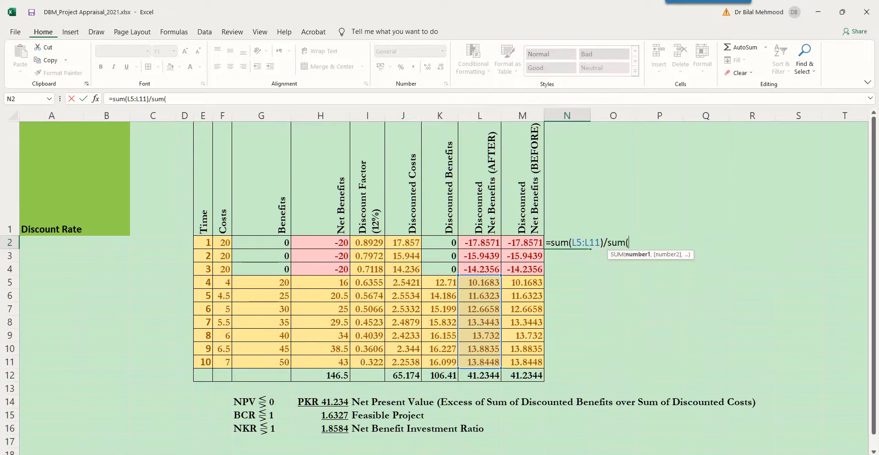
pyautogui.moveTo(480, 243); pyautogui.dragTo(480, 270)
pyautogui.write(')')
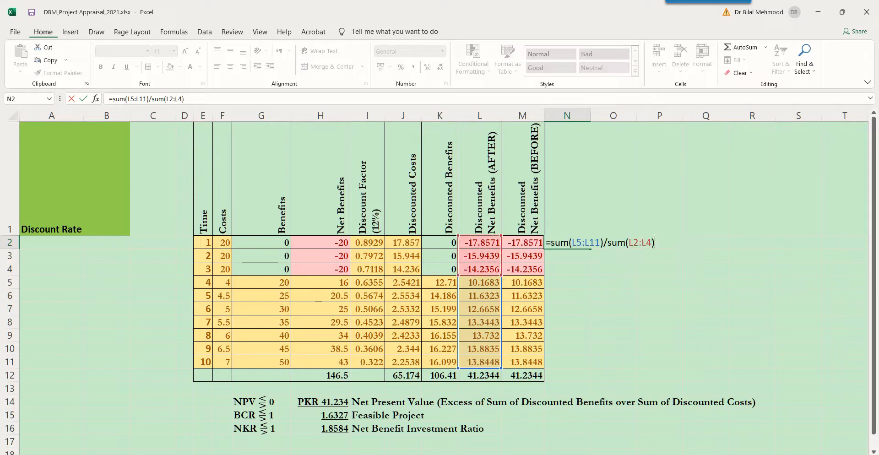
pyautogui.press('Return')
pyautogui.press('Up')
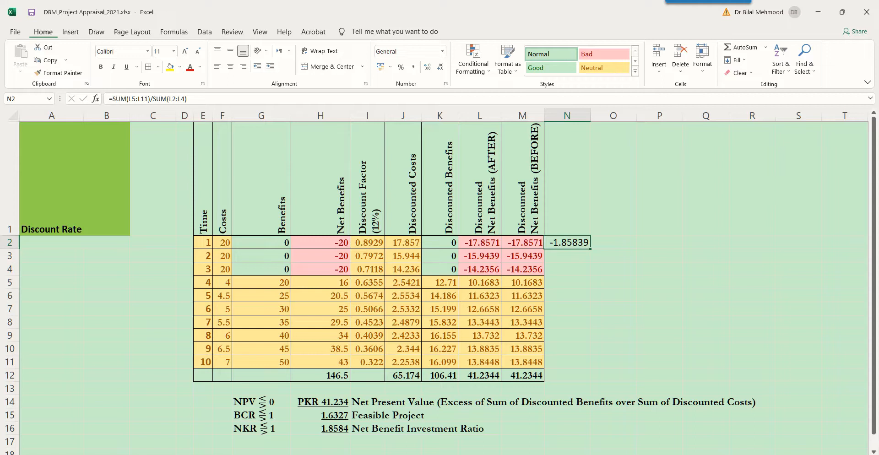
# Wrap the denominator of the N2 formula in ABS, making it =SUM(L5:L11)/abs(SUM(L2:L4)).
pyautogui.press('F2')
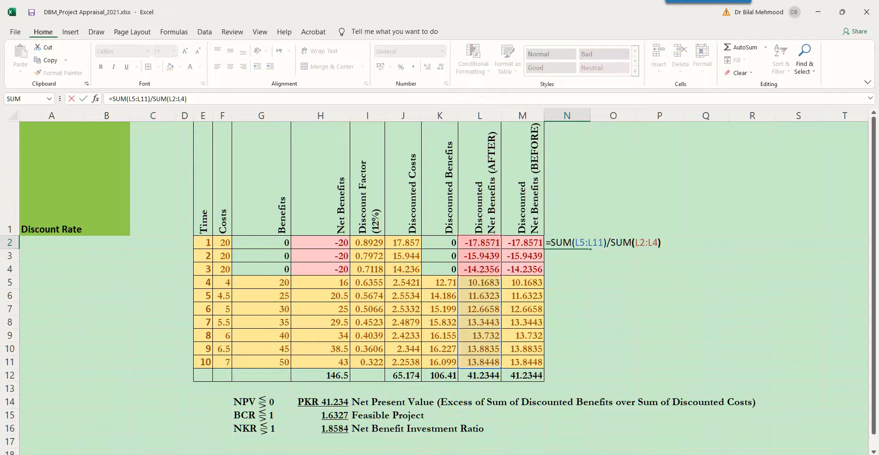
pyautogui.click(645, 243)
pyautogui.press('Left')
pyautogui.press('Left')
pyautogui.press('Left')
pyautogui.press('Left')
pyautogui.press('Left')
pyautogui.press('Left')
pyautogui.write('abs')
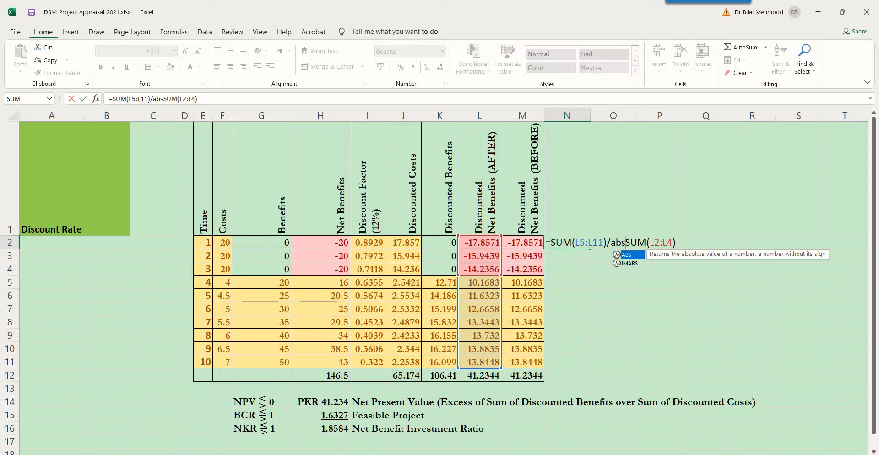
pyautogui.write('(')
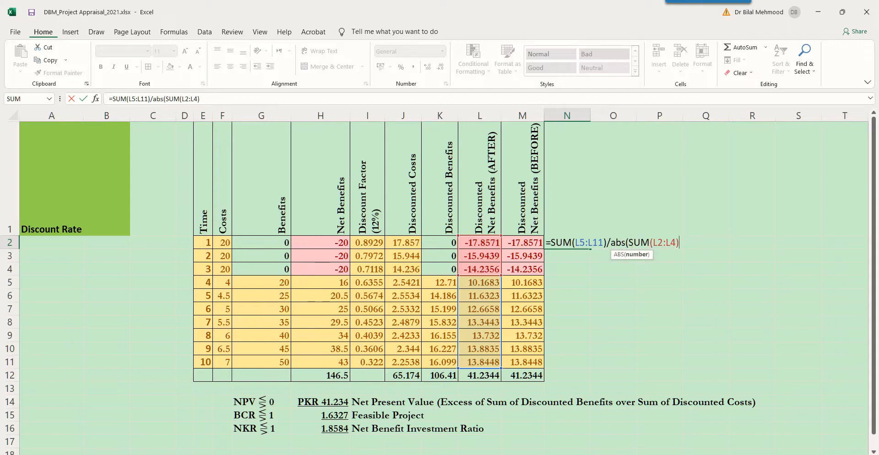
pyautogui.write('))')
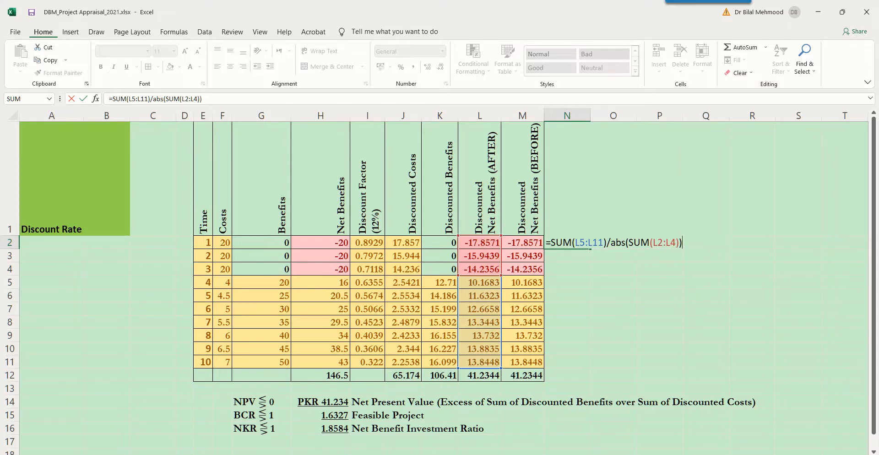
pyautogui.press('Return')
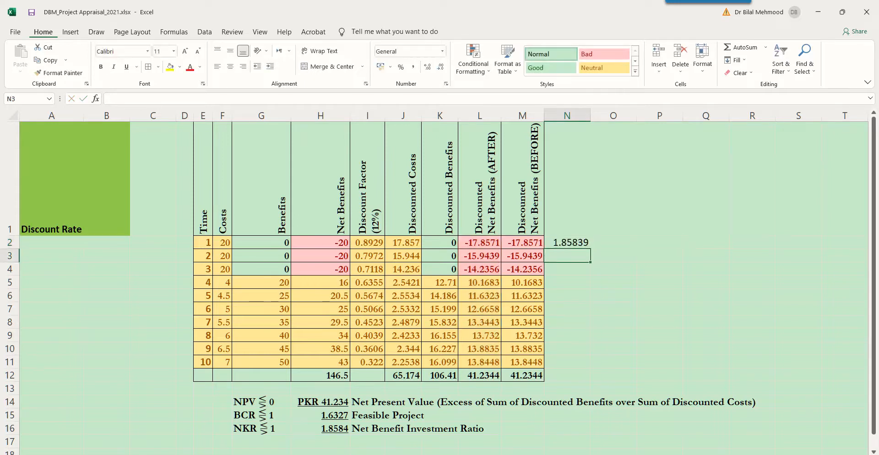
pyautogui.press('Up')
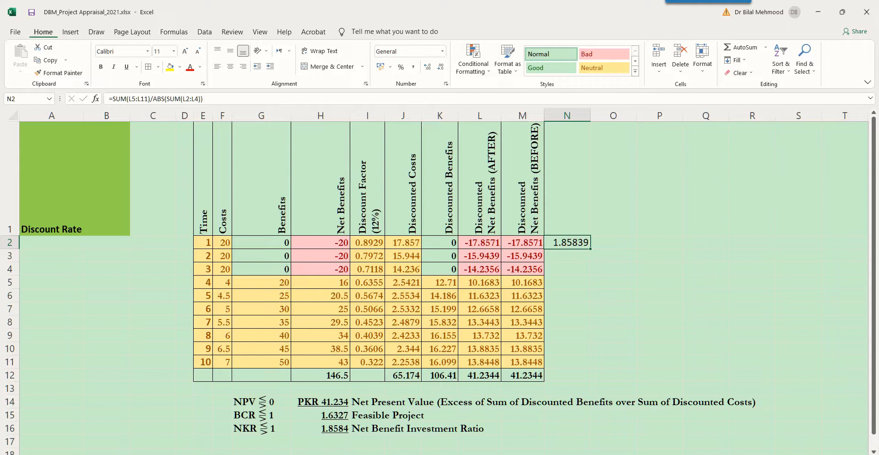
# Clear the ratio formula from N2 and undo the deletion.
pyautogui.press('Delete')
pyautogui.press('Left')
pyautogui.press('Left')
pyautogui.press('Left')
pyautogui.press('Left')
pyautogui.press('Left')
pyautogui.press('Left')
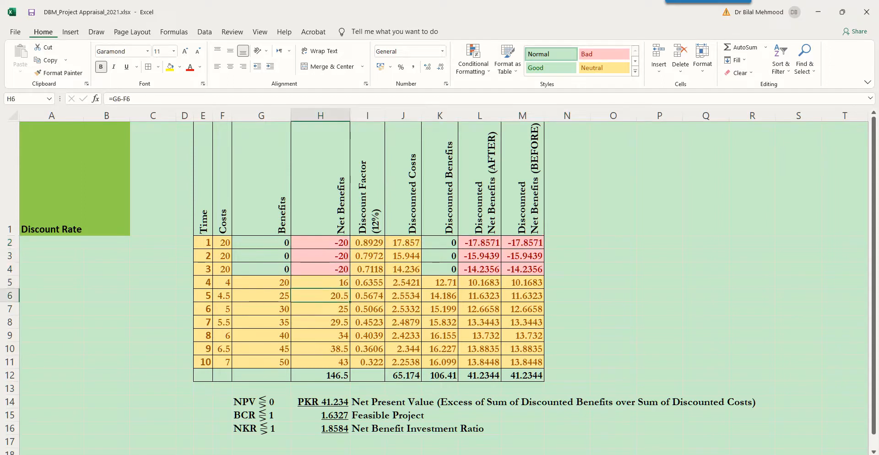
pyautogui.hotkey('ctrl', 'z')
# Open the net benefit investment ratio formula in H16 for inspection.
pyautogui.press('Left')
pyautogui.press('Left')
pyautogui.press('Left')
pyautogui.press('Left')
pyautogui.press('Left')
pyautogui.press('Left')
pyautogui.press('Down')
pyautogui.press('Down')
pyautogui.press('Down')
pyautogui.press('Down')
pyautogui.press('Down')
pyautogui.press('Down')
pyautogui.press('Down')
pyautogui.press('Down')
pyautogui.press('Down')
pyautogui.press('Down')
pyautogui.press('Down')
pyautogui.press('Down')
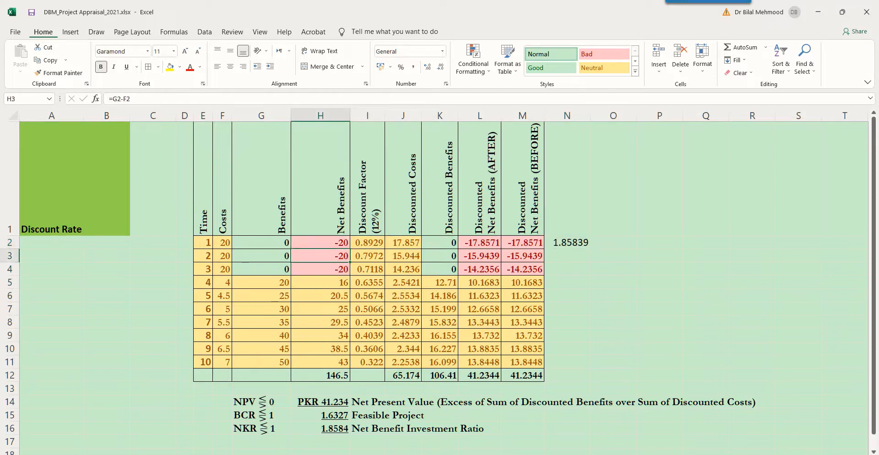
pyautogui.press('Down')
pyautogui.press('Down')
pyautogui.press('F2')
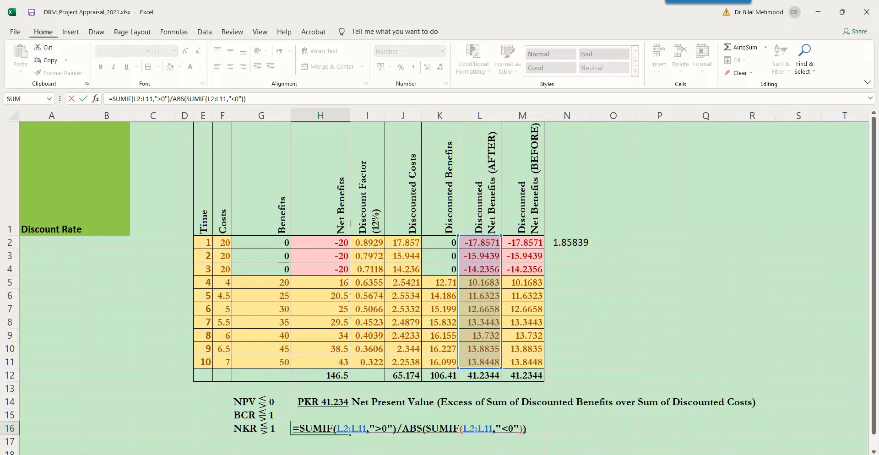
# Examine the SUMIF function in the numerator of the H16 formula.
pyautogui.hotkey('shift', 'Right')
pyautogui.hotkey('shift', 'Right')
pyautogui.hotkey('shift', 'Right')
pyautogui.hotkey('shift', 'Right')
pyautogui.press('Right')
pyautogui.press('Right')
pyautogui.press('Right')
pyautogui.press('Right')
pyautogui.press('Left')
pyautogui.press('Left')
pyautogui.hotkey('shift', 'Left')
pyautogui.hotkey('shift', 'Left')
pyautogui.hotkey('shift', 'Left')
pyautogui.hotkey('shift', 'Left')
pyautogui.hotkey('shift', 'Left')
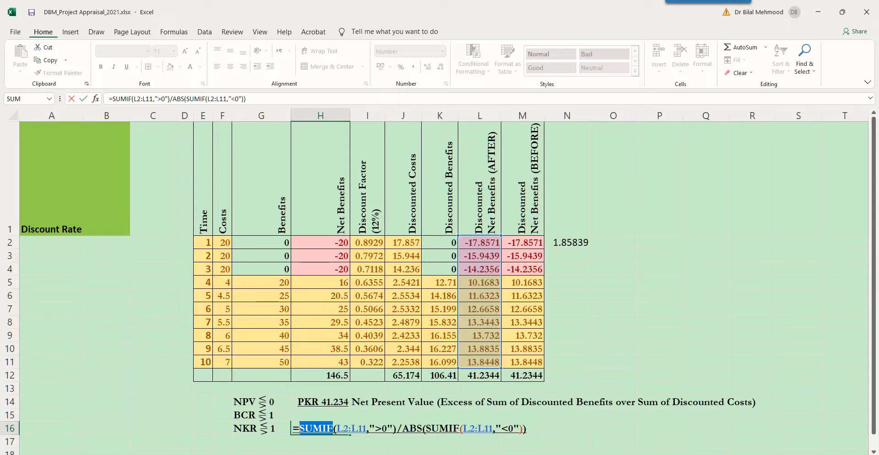
# Examine the L2:L11 range argument of the numerator's SUMIF in H16.
pyautogui.press('Right')
pyautogui.press('Right')
pyautogui.hotkey('shift', 'Right')
pyautogui.hotkey('shift', 'Right')
pyautogui.hotkey('shift', 'Right')
pyautogui.hotkey('shift', 'Right')
pyautogui.hotkey('shift', 'Right')
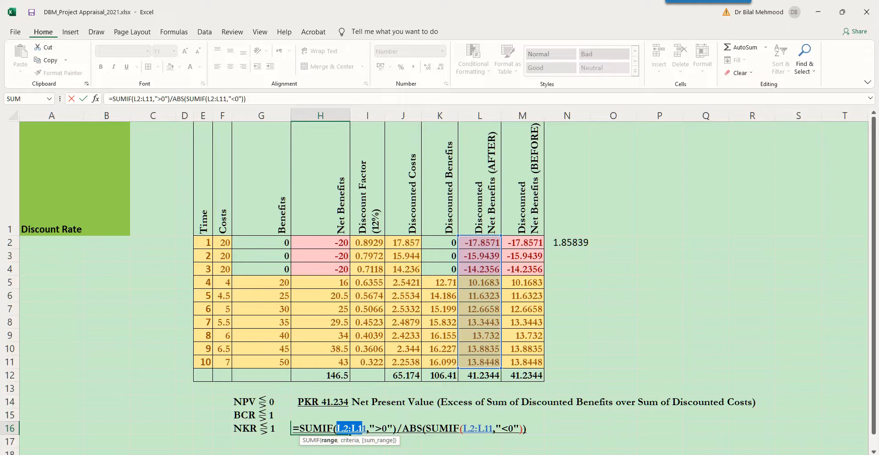
pyautogui.hotkey('shift', 'Right')
# Examine the ">0" criterion in the numerator's SUMIF in H16.
pyautogui.moveTo(369, 428); pyautogui.dragTo(393, 429)
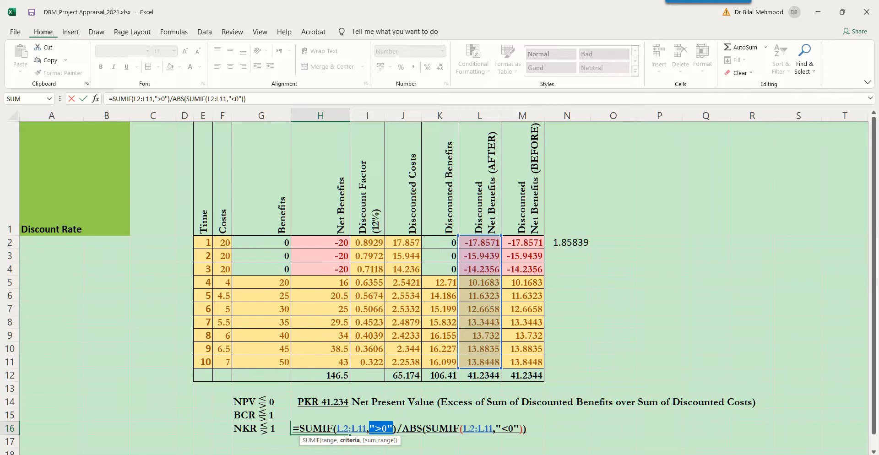
pyautogui.click(376, 428)
pyautogui.hotkey('shift', 'Right')
pyautogui.hotkey('shift', 'Right')
pyautogui.hotkey('alt', 'Tab')
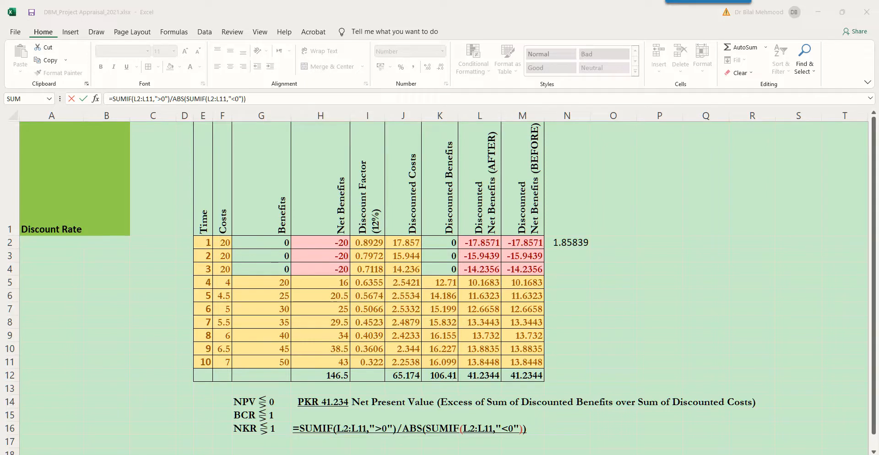
pyautogui.hotkey('alt', 'Tab')
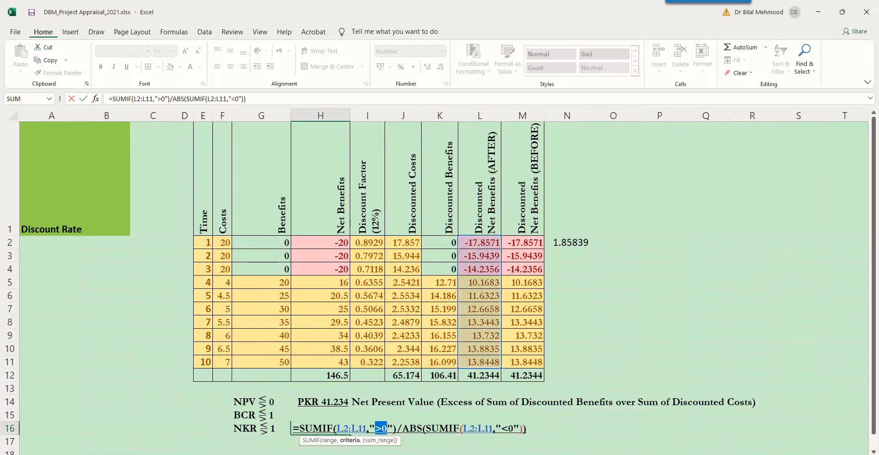
pyautogui.click(382, 429)
pyautogui.press('Right')
# Examine the ABS(SUMIF(L2:L11,"<0")) denominator of the H16 formula and close the formula.
pyautogui.moveTo(402, 429); pyautogui.dragTo(523, 428)
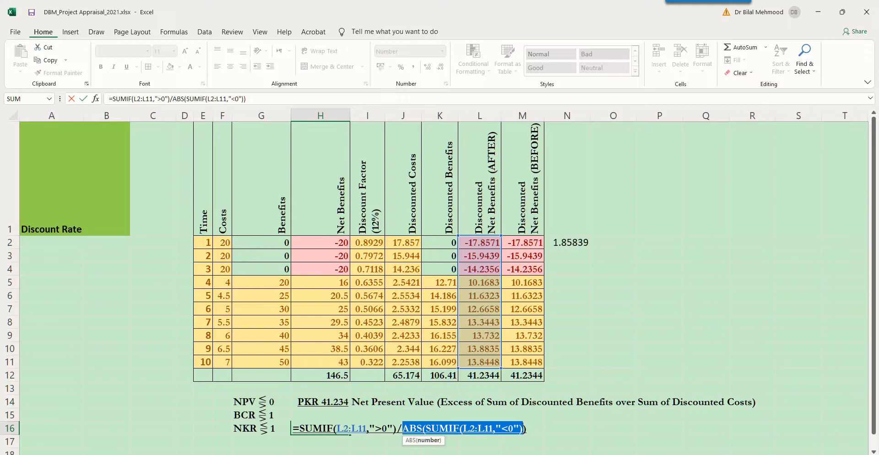
pyautogui.moveTo(426, 429); pyautogui.dragTo(459, 428)
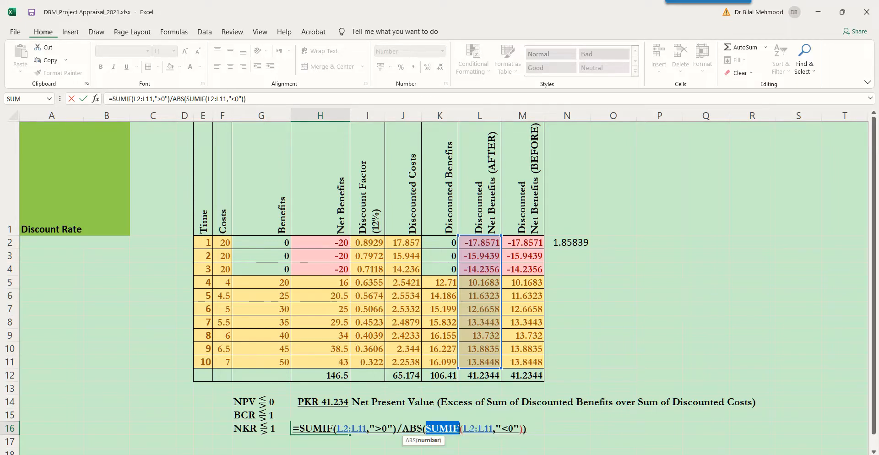
pyautogui.moveTo(463, 429); pyautogui.dragTo(520, 429)
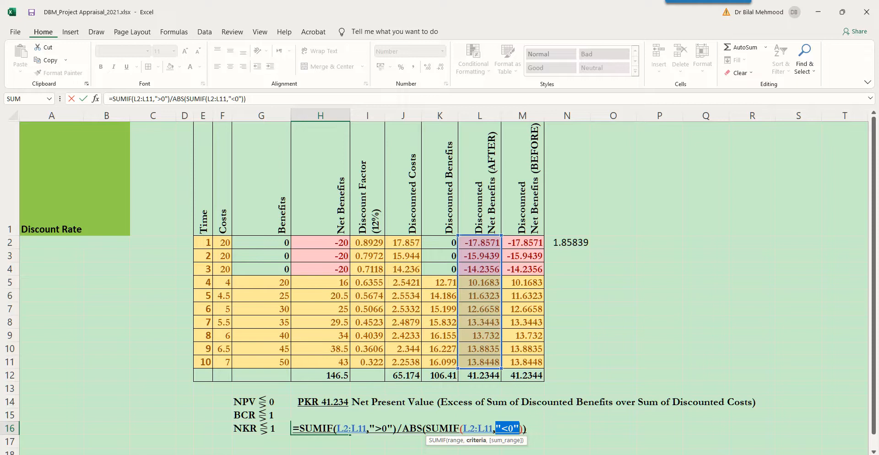
pyautogui.press('Return')
# Compare the ratio formulas in H16 and N2, and review the Discounted Net Benefits (AFTER) range L2:L11.
pyautogui.click(320, 429)
pyautogui.click(567, 243)
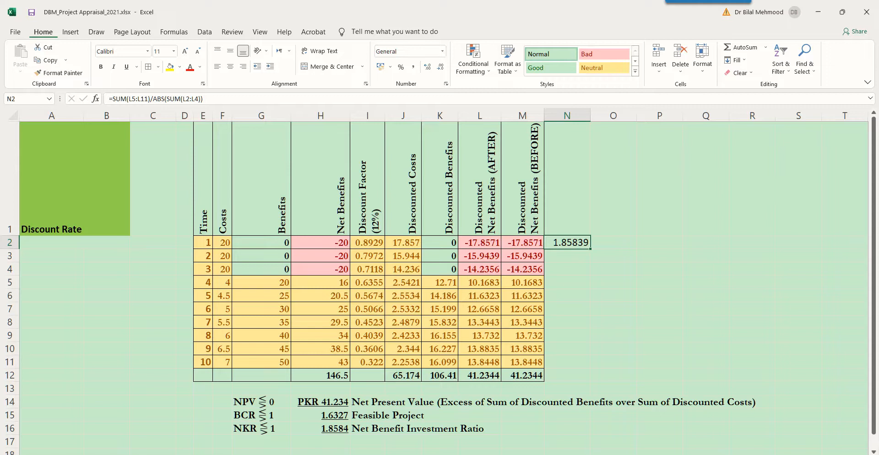
pyautogui.moveTo(479, 242); pyautogui.dragTo(480, 362)
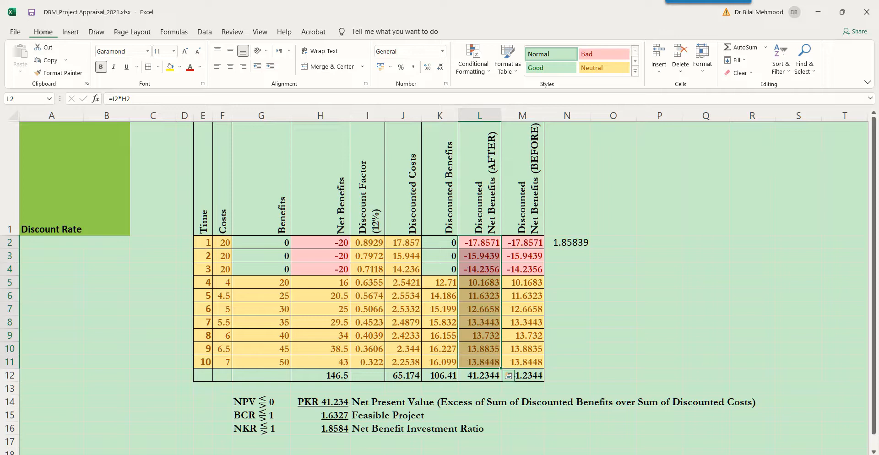
pyautogui.hotkey('alt', 'Tab')
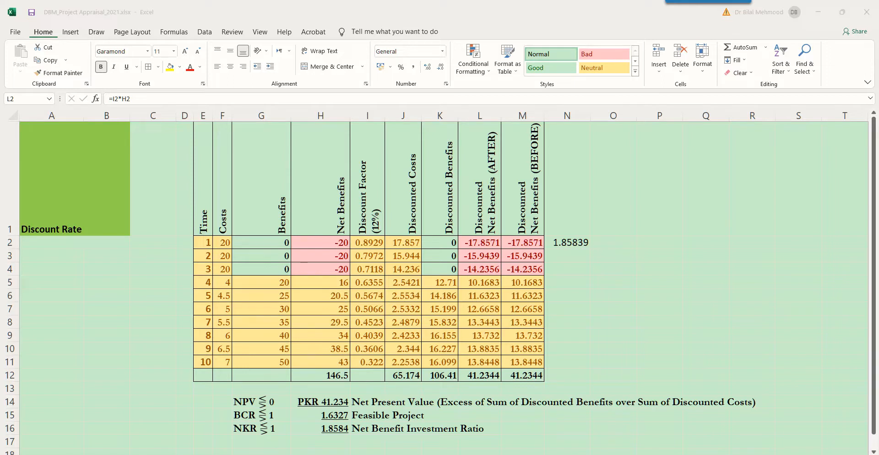
pyautogui.hotkey('alt', 'Tab')
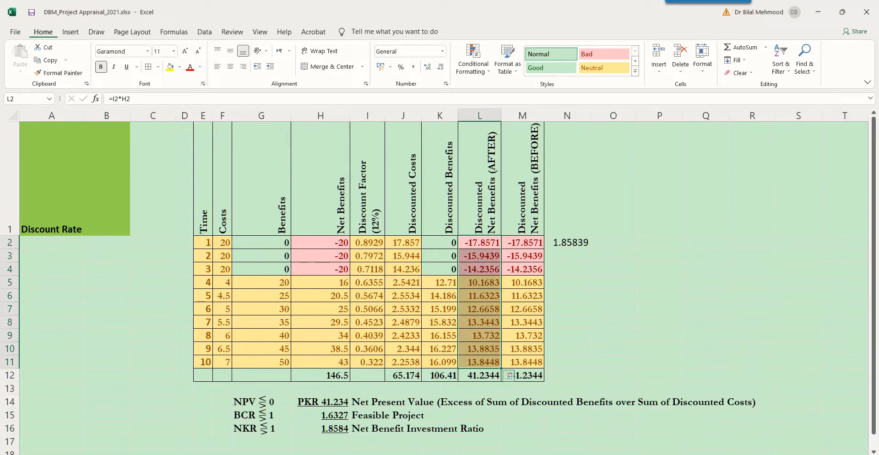
# Replace the time 6 Discounted Net Benefits (AFTER) formula in L7 with -12.
pyautogui.click(480, 310)
pyautogui.press('F2')
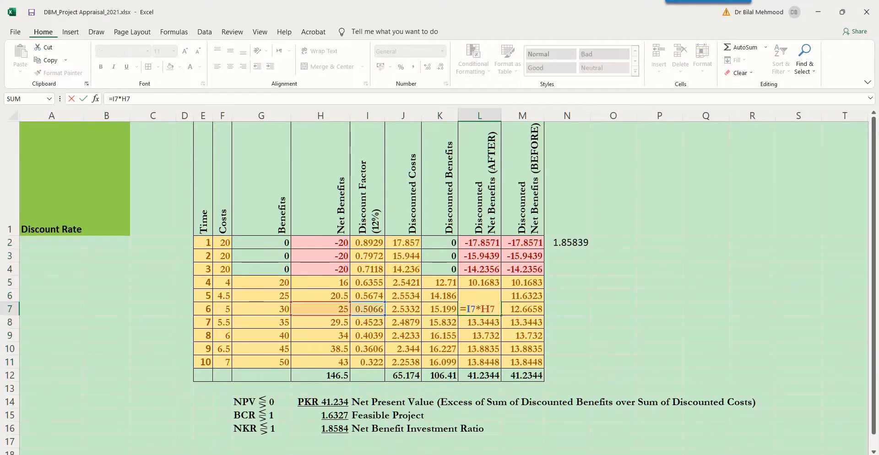
pyautogui.press('Escape')
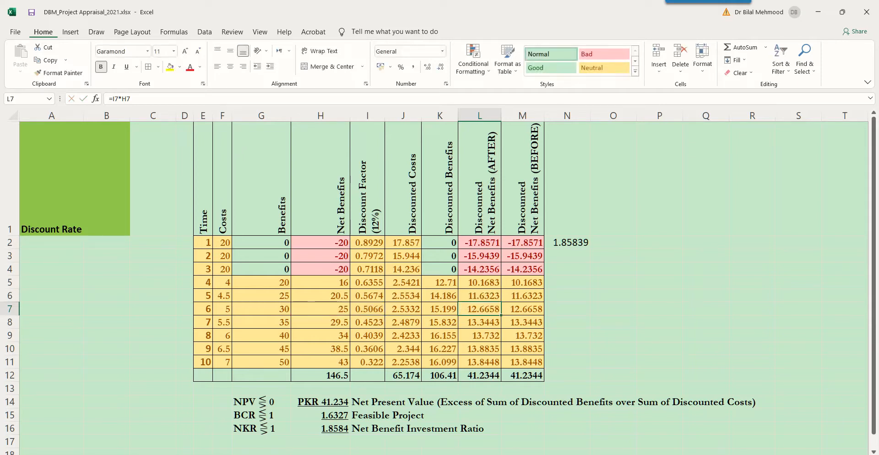
pyautogui.write('-12')
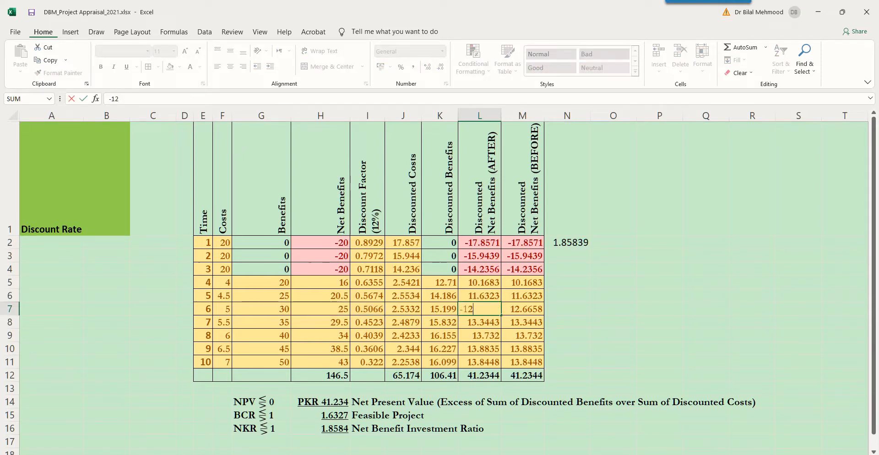
pyautogui.press('Return')
pyautogui.press('Up')
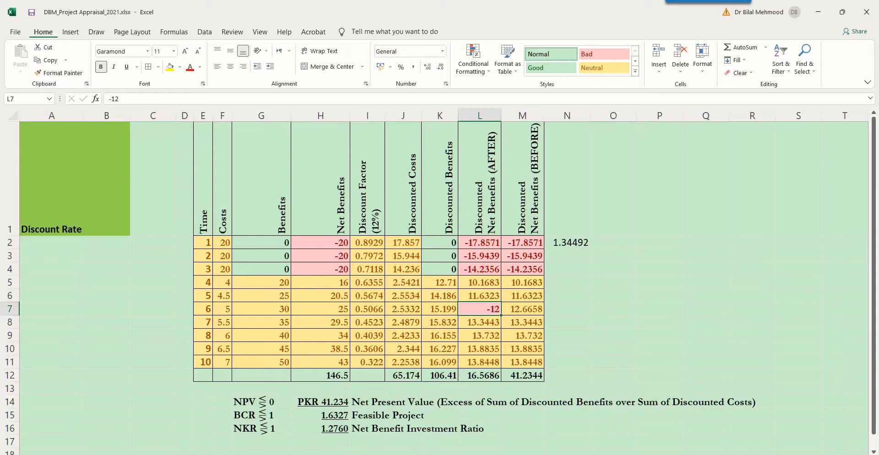
# Check how the SUMIF formula in H16 handles the negative L7 value, leaving the formula as it is.
pyautogui.click(320, 429)
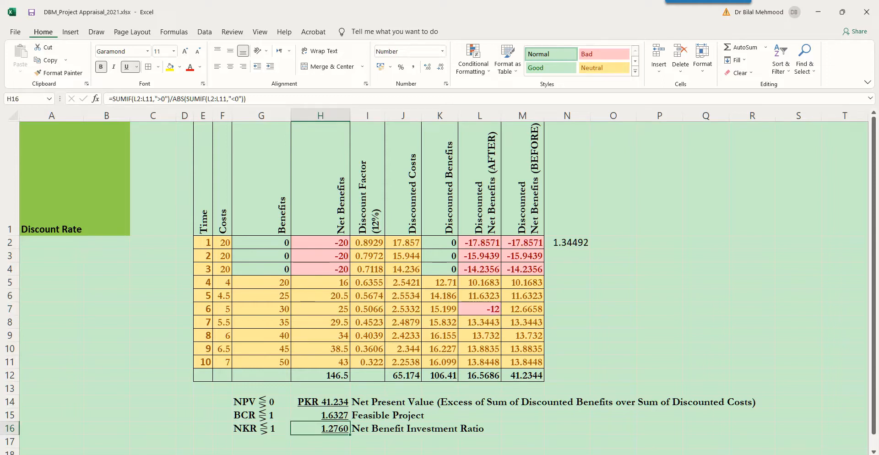
pyautogui.press('F2')
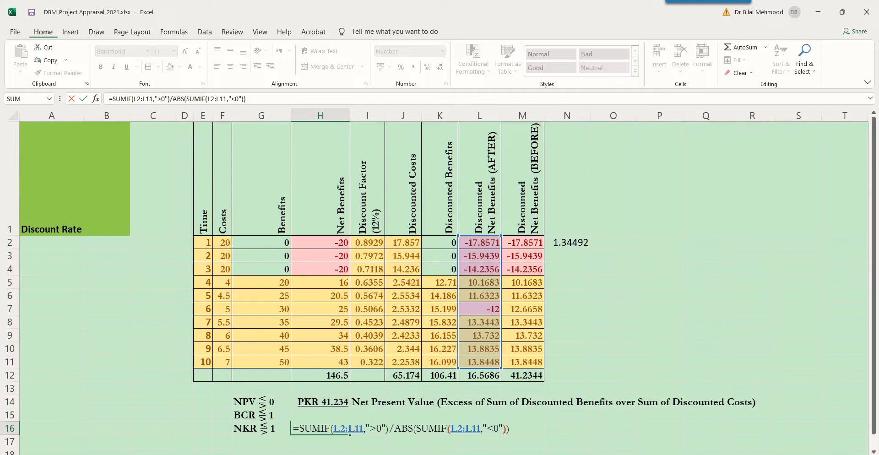
pyautogui.hotkey('ctrl', 'Return')
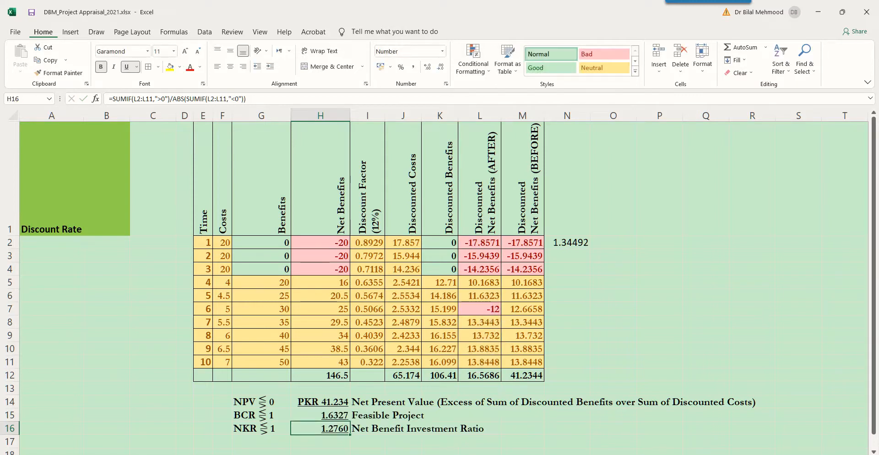
# Examine the fixed ranges L5:L11 and L2:L4 in the N2 formula against the full range L2:L11.
pyautogui.click(567, 243)
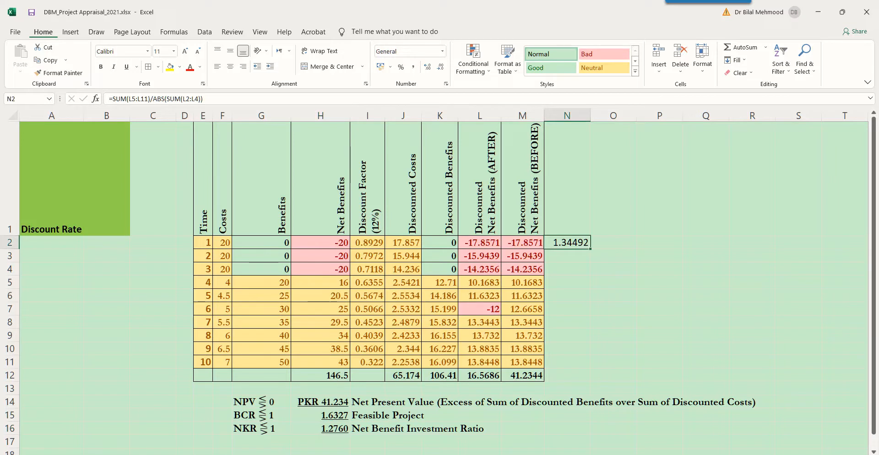
pyautogui.press('F2')
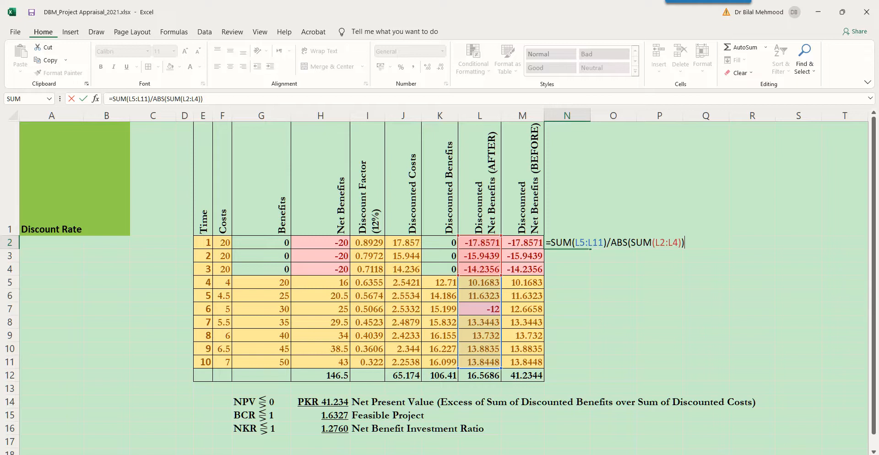
pyautogui.moveTo(575, 242); pyautogui.dragTo(604, 243)
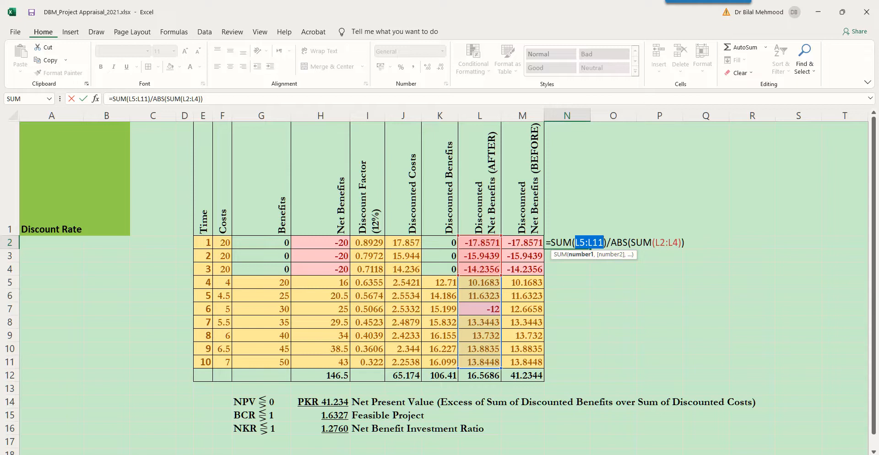
pyautogui.moveTo(655, 242); pyautogui.dragTo(678, 243)
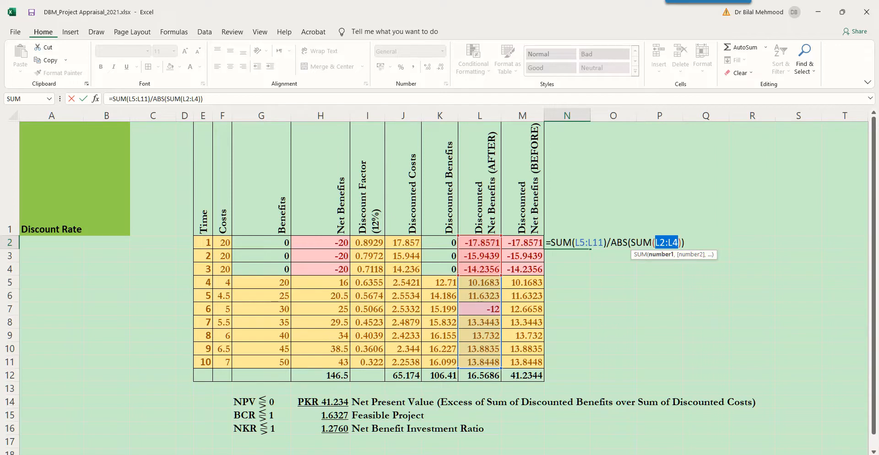
pyautogui.hotkey('ctrl', 'Return')
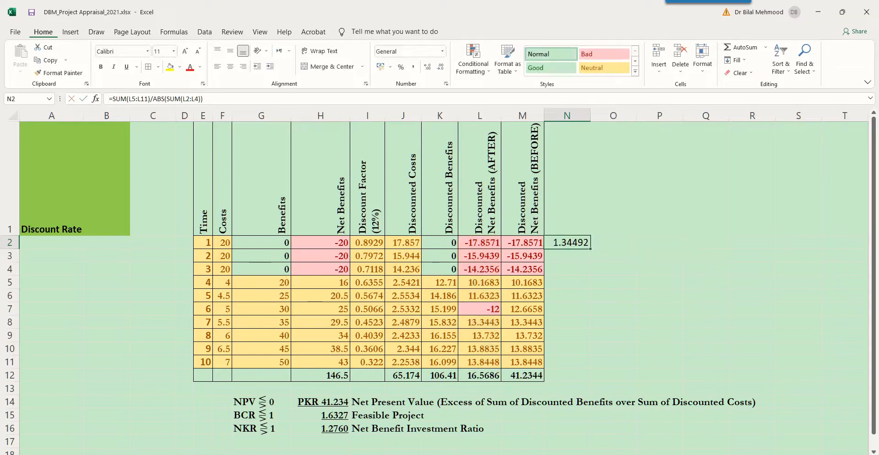
pyautogui.moveTo(480, 242); pyautogui.dragTo(480, 362)
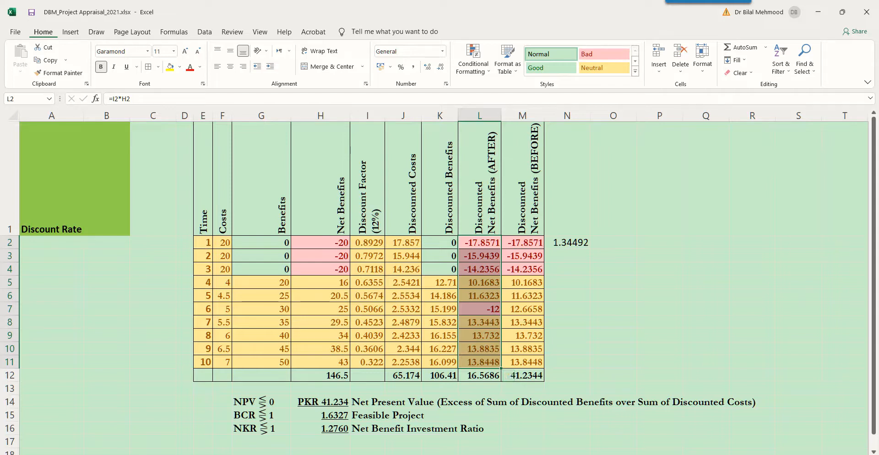
# Italicize the ratio in N2, and undo both that formatting and the -12 entry in L7.
pyautogui.click(567, 243)
pyautogui.hotkey('ctrl', 'i')
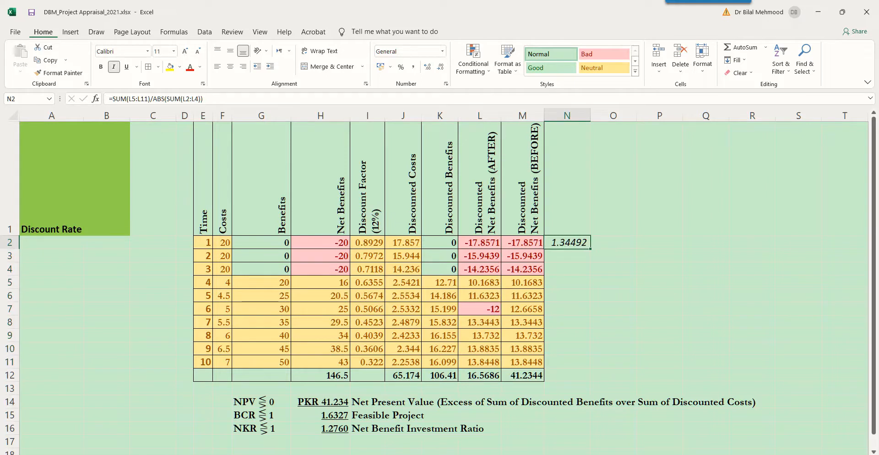
pyautogui.click(321, 429)
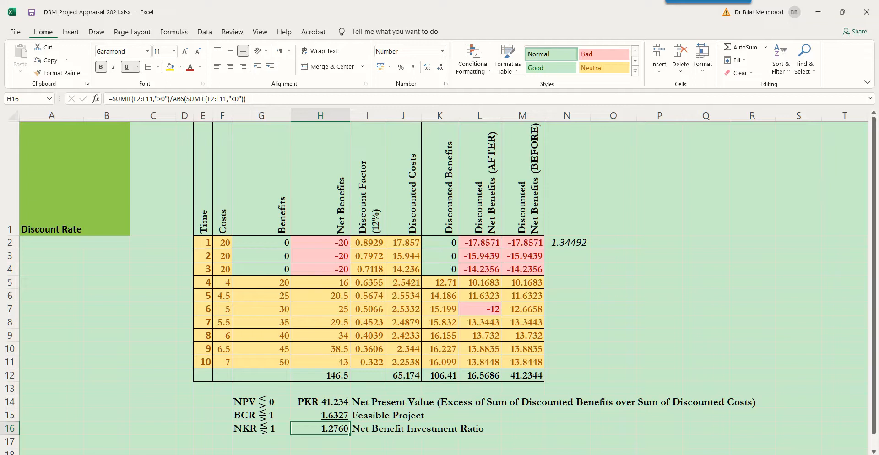
pyautogui.hotkey('ctrl', 'z')
pyautogui.hotkey('ctrl', 'z')
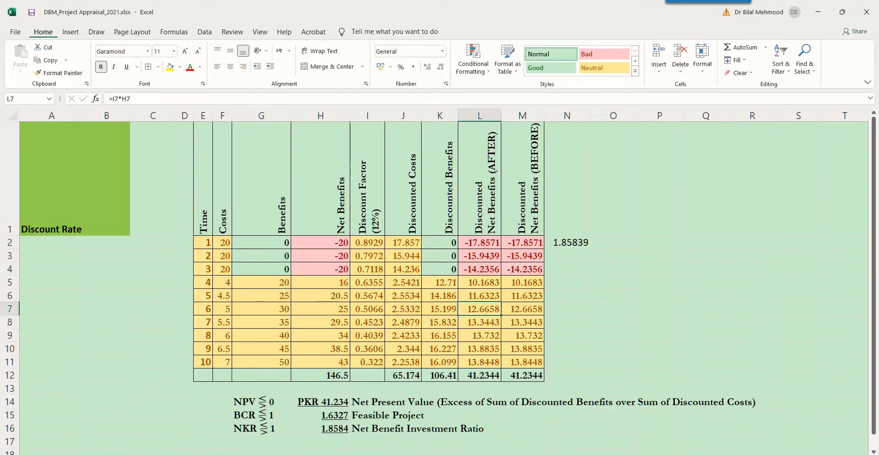
# Review the NPV, BCR and NKR formulas in H14:H16.
pyautogui.click(321, 428)
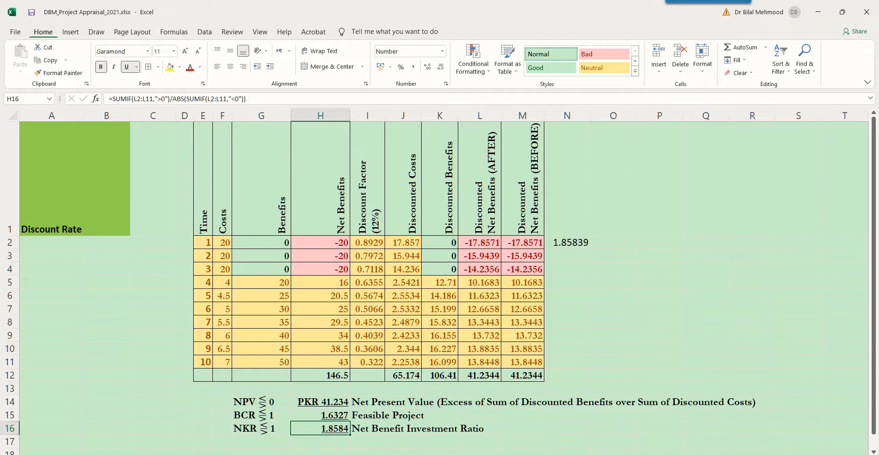
pyautogui.moveTo(321, 401); pyautogui.dragTo(321, 428)
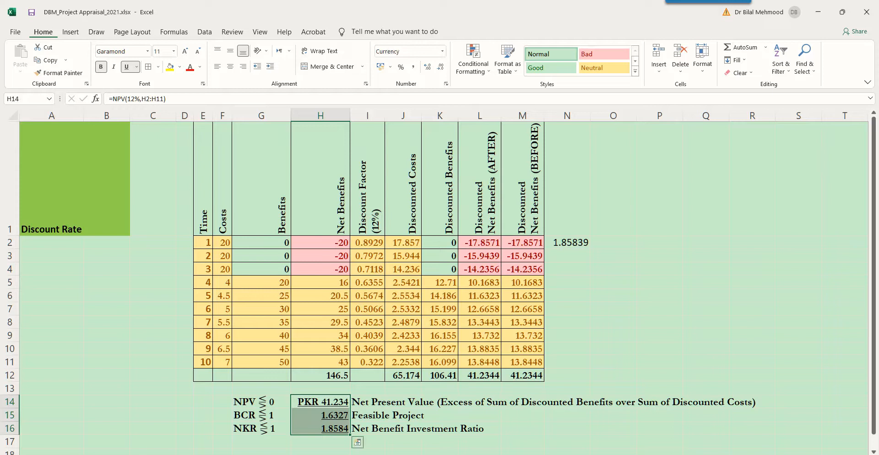
pyautogui.click(321, 416)
pyautogui.click(321, 402)
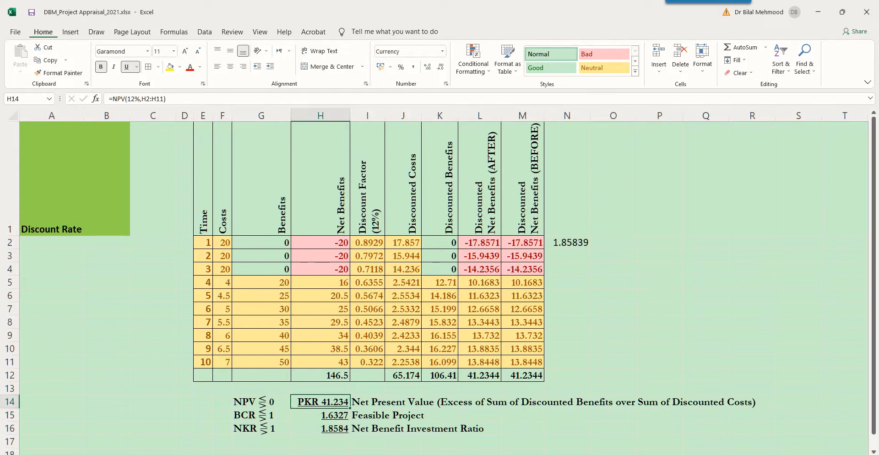
pyautogui.click(321, 415)
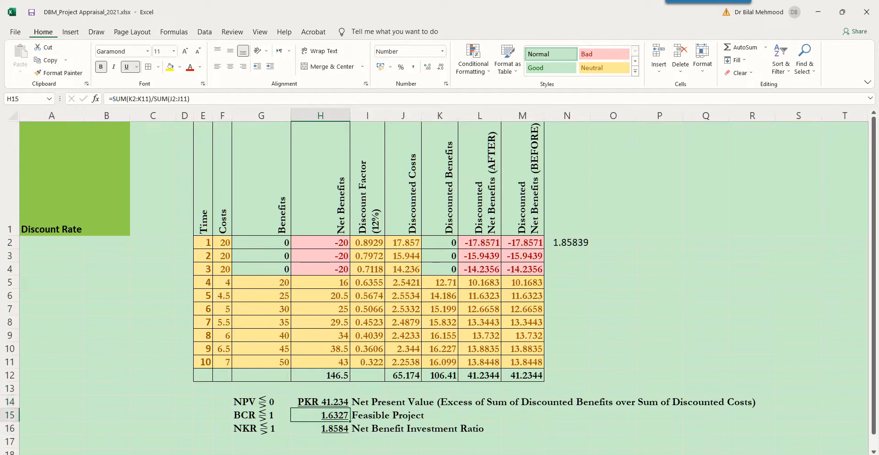
pyautogui.click(321, 429)
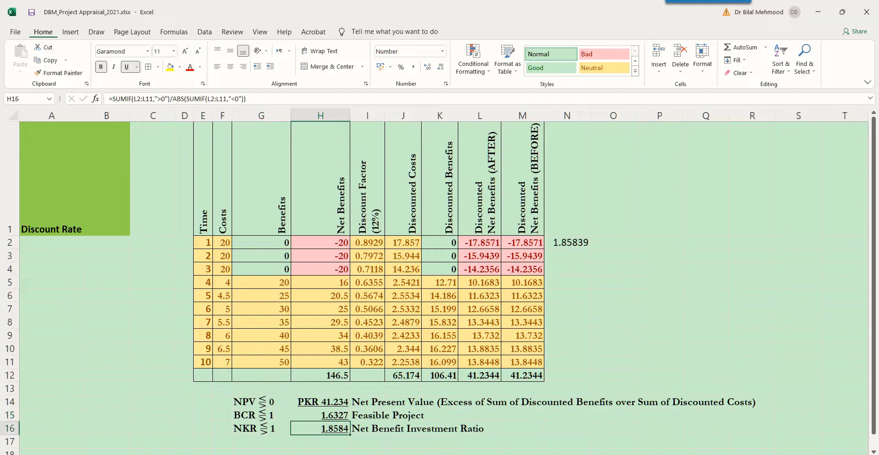
# Review the NPV, BCR and NKR results in H14:H16 and check the number format of the benefit-cost ratio in H15.
pyautogui.moveTo(320, 402); pyautogui.dragTo(321, 428)
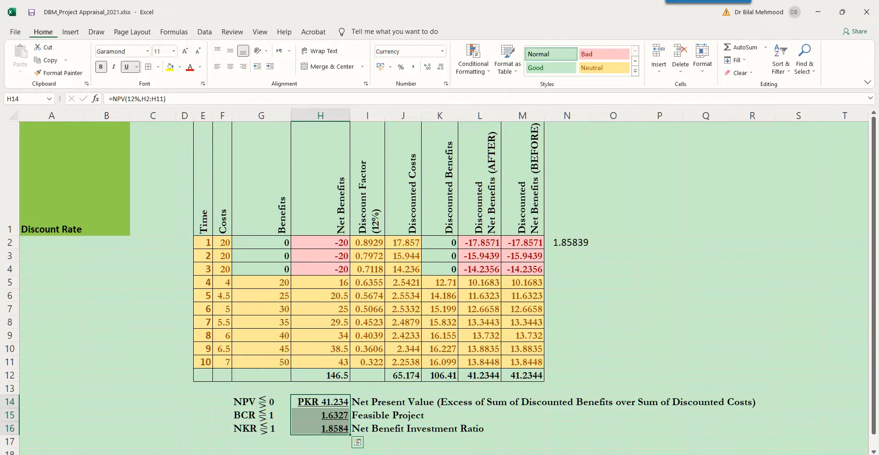
pyautogui.click(320, 416)
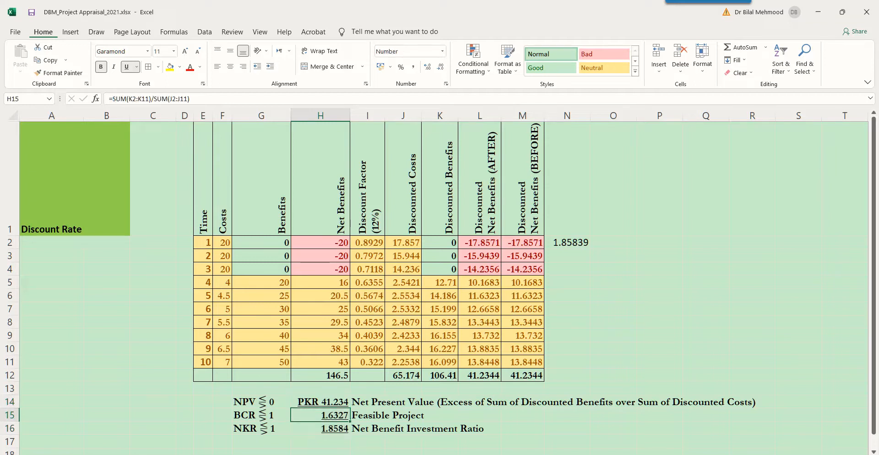
pyautogui.click(321, 428)
pyautogui.click(320, 415)
pyautogui.hotkey('ctrl', '1')
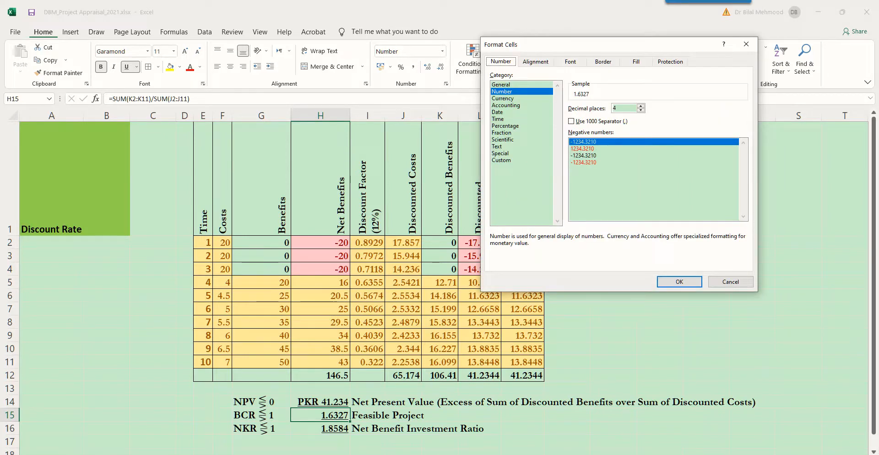
pyautogui.moveTo(605, 45); pyautogui.dragTo(405, 129)
pyautogui.click(547, 129)
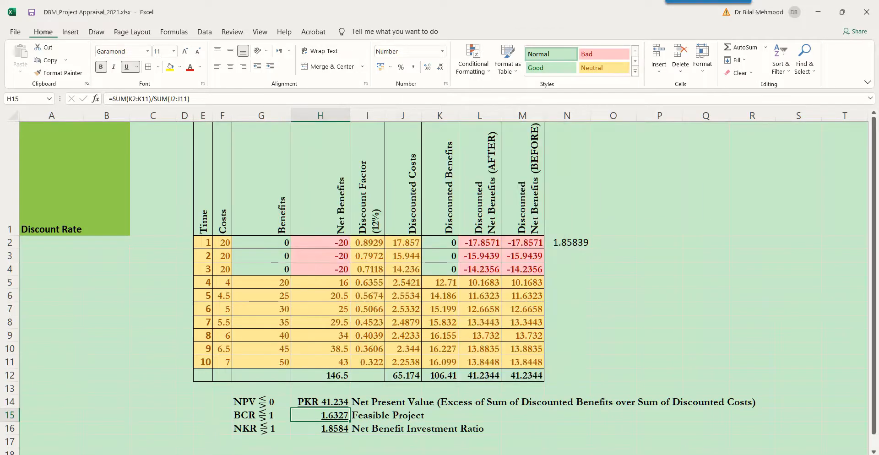
# Compare the BCR and NKR rows in G15:H16, and inspect the first discounted net benefit formula in L2.
pyautogui.click(321, 429)
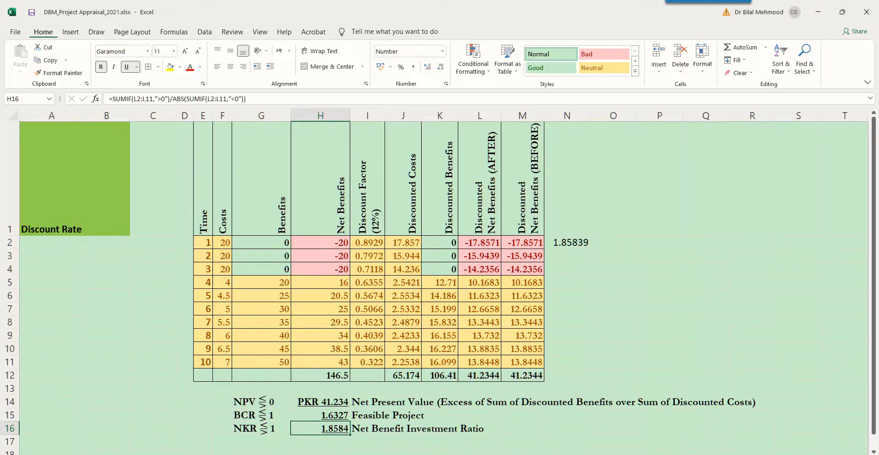
pyautogui.moveTo(262, 415); pyautogui.dragTo(321, 428)
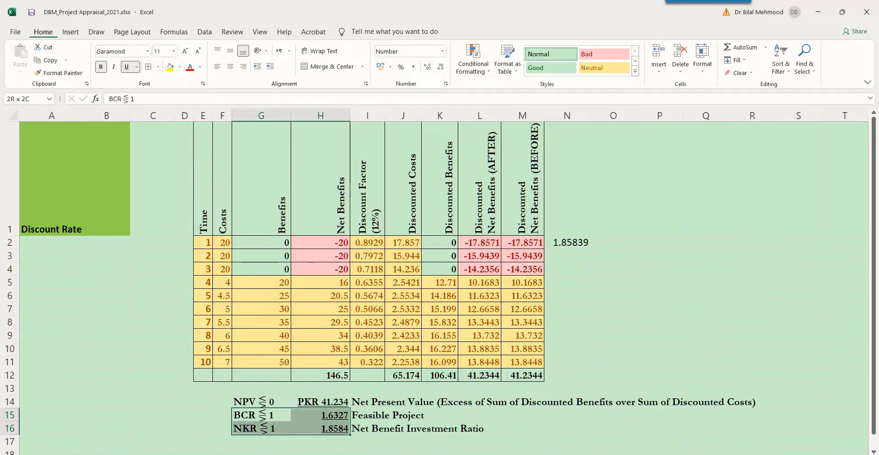
pyautogui.click(480, 243)
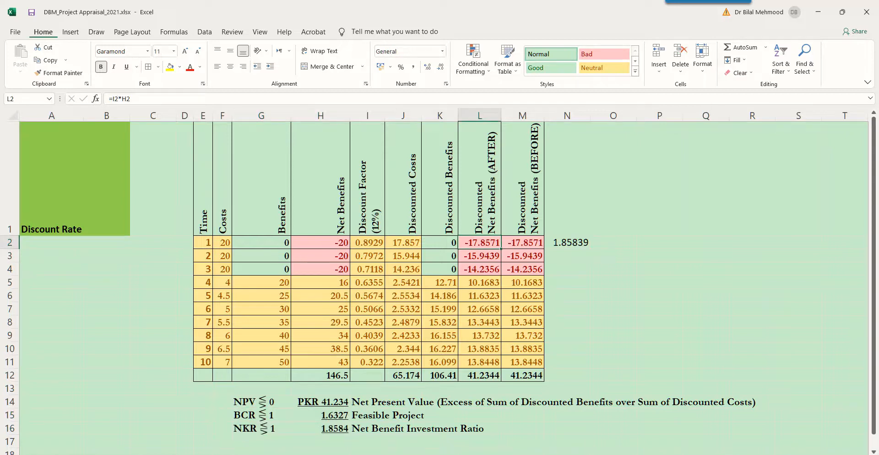